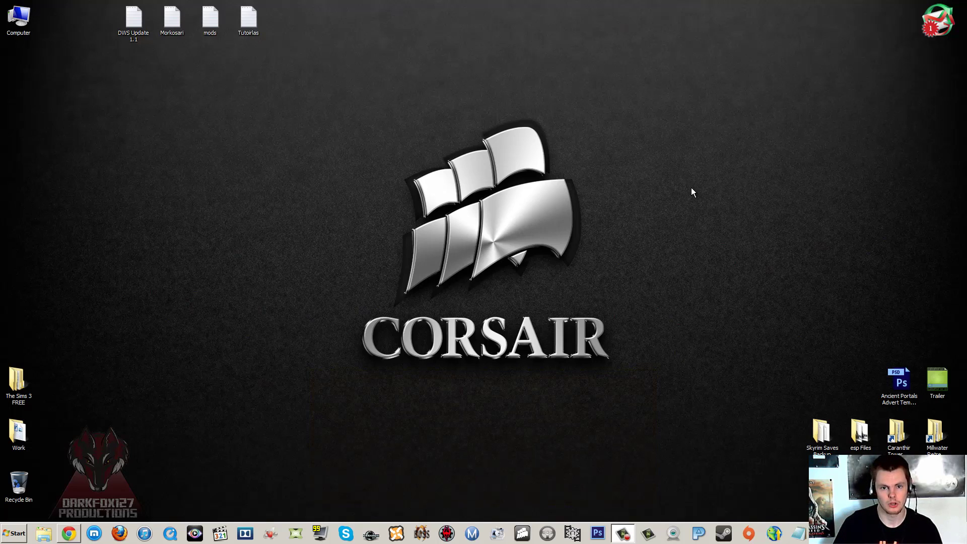
# Restore the Chrome window showing the Caranthir Tower mod page on Nexus Mods.
pyautogui.click(69, 534)
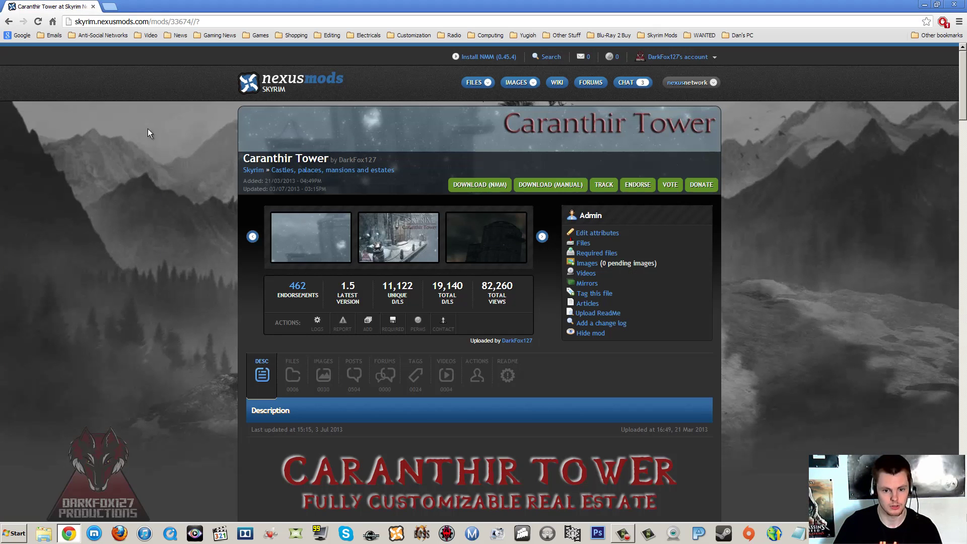
# Go from the account overview to Caranthir Tower and open its uploaded files list.
pyautogui.click(711, 82)
pyautogui.click(678, 58)
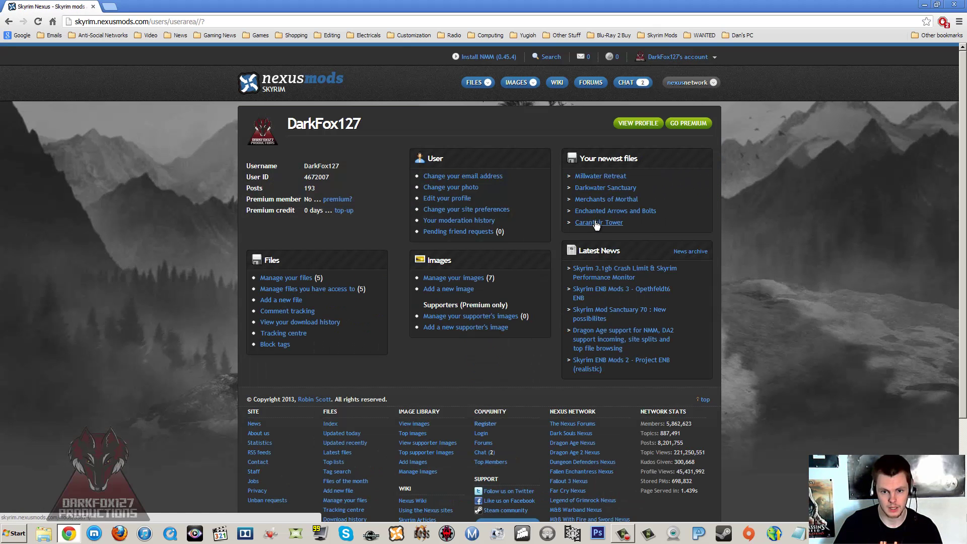
pyautogui.click(596, 225)
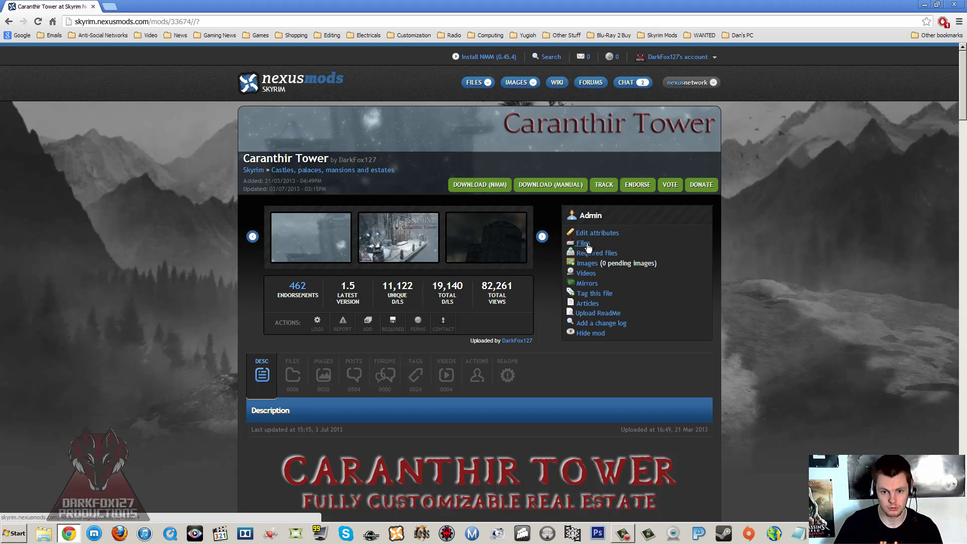
pyautogui.click(586, 245)
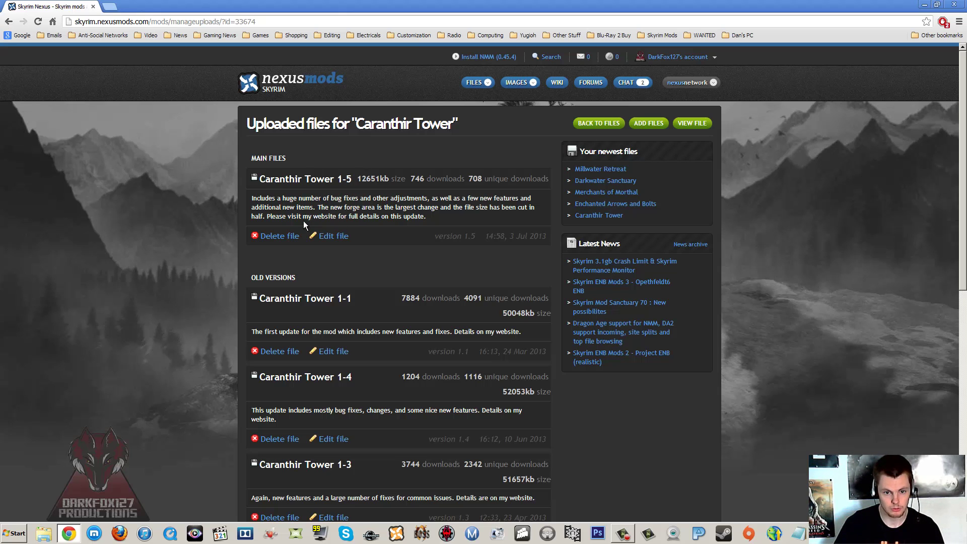
# Start a new Caranthir Tower file upload, reviewing categories but keeping Main file, with File name focused.
pyautogui.click(650, 129)
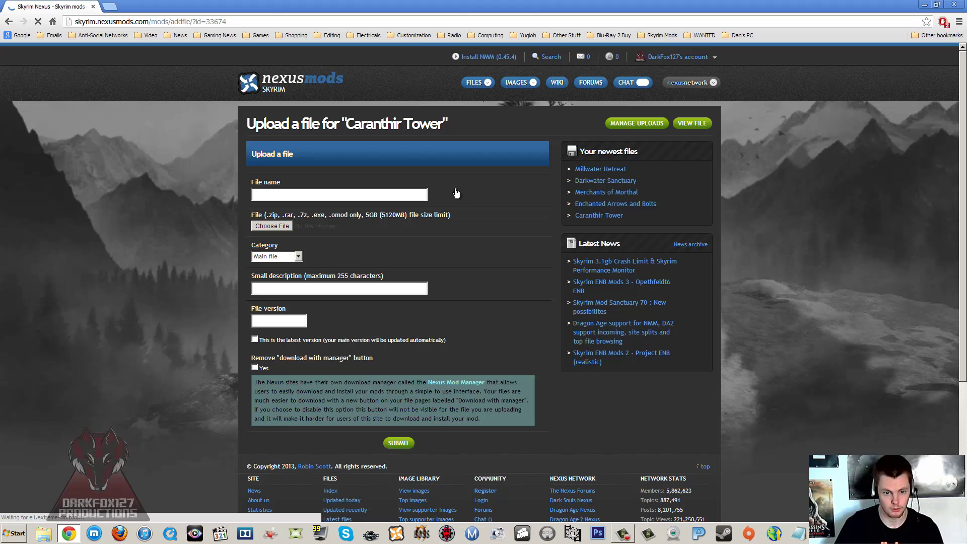
pyautogui.click(276, 195)
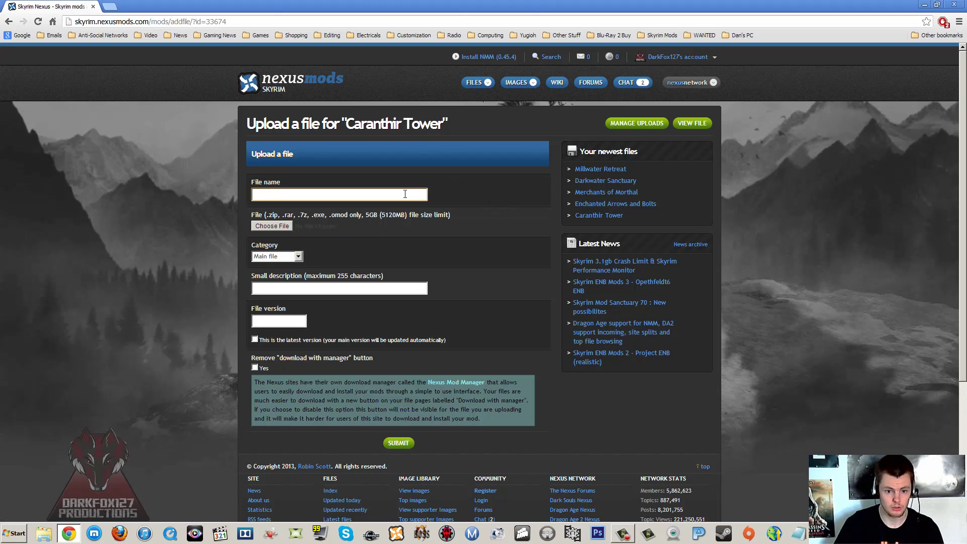
pyautogui.click(277, 255)
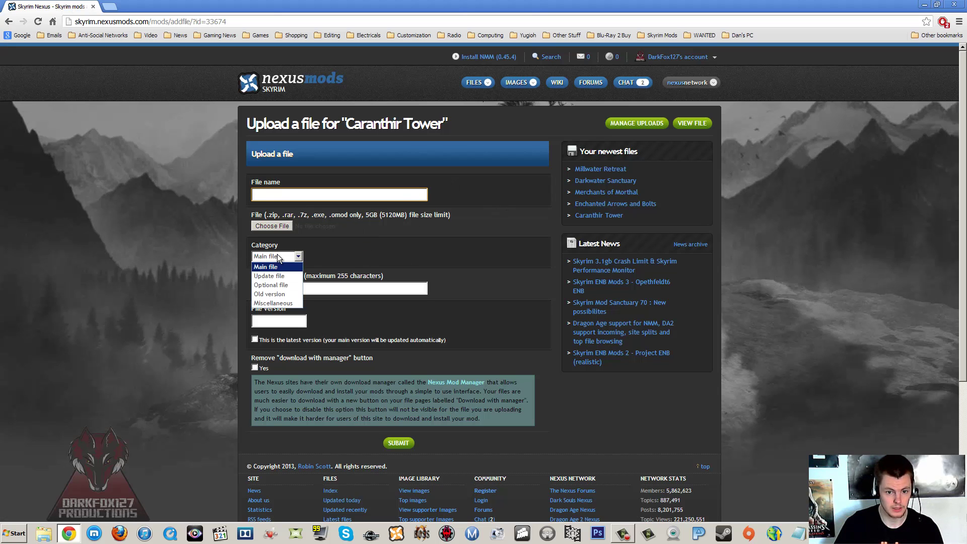
pyautogui.click(281, 267)
pyautogui.click(279, 263)
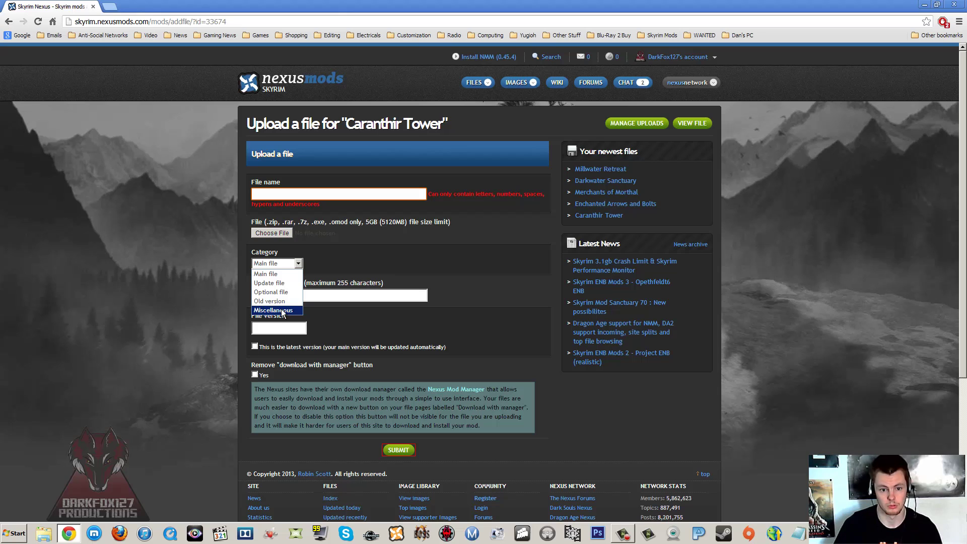
pyautogui.click(286, 264)
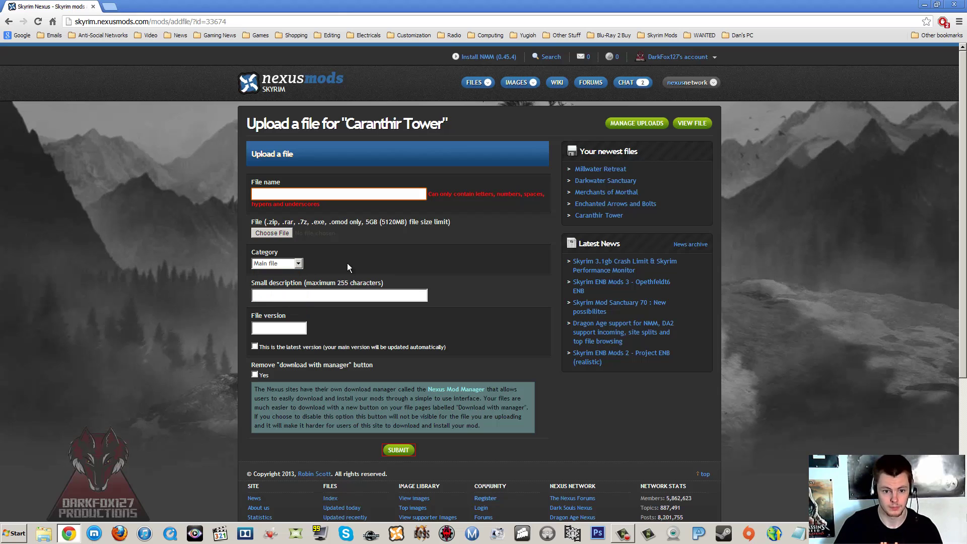
pyautogui.click(287, 267)
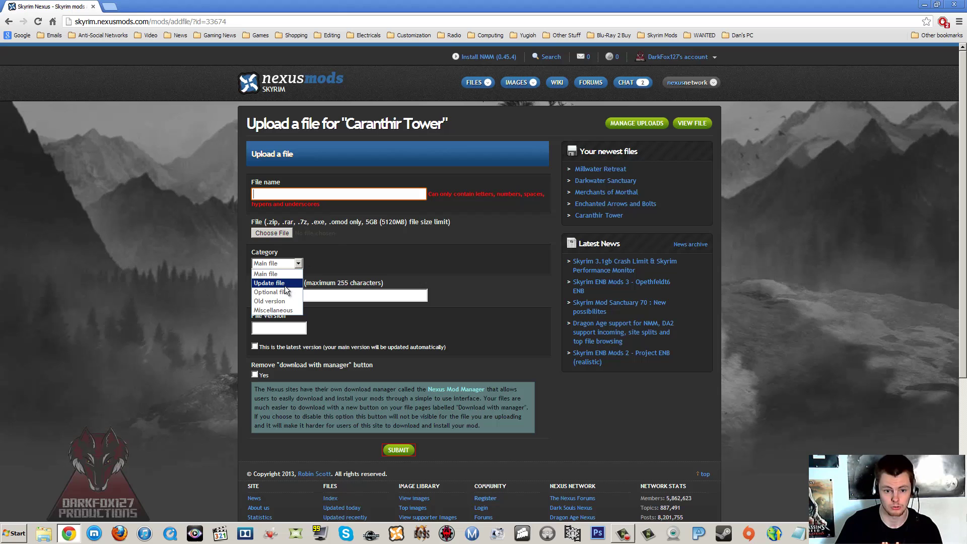
pyautogui.click(320, 250)
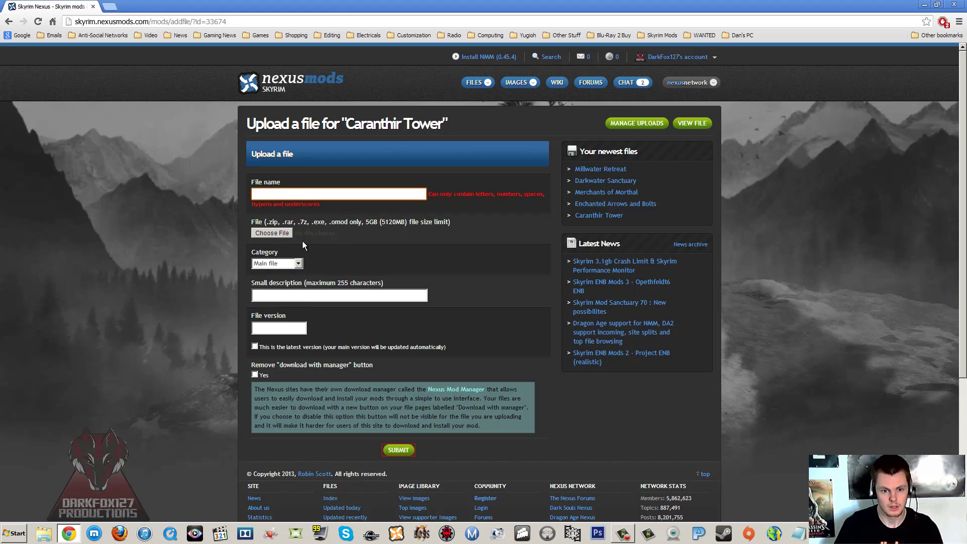
pyautogui.click(287, 190)
pyautogui.click(225, 183)
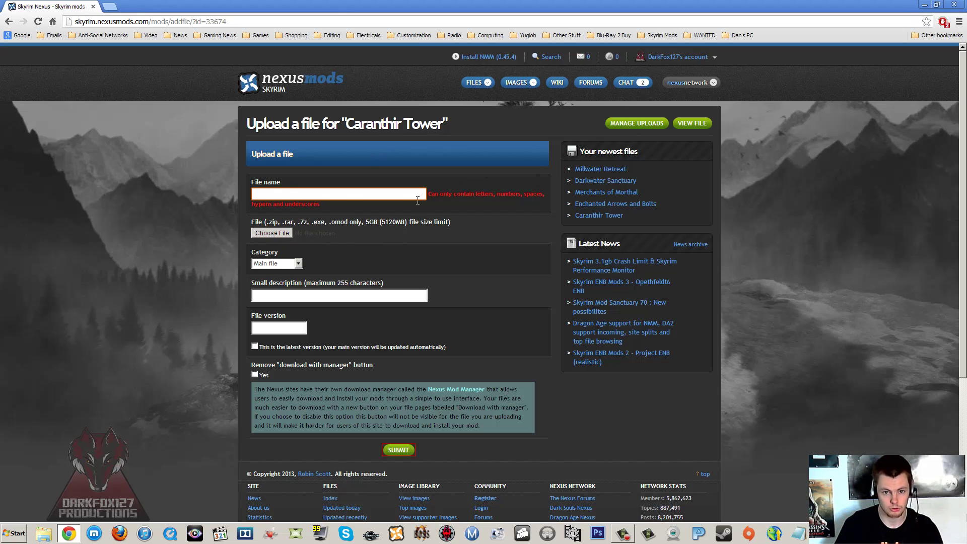
# Create a new folder on the desktop and rename it 'Caranthir Tower 1.5'.
pyautogui.click(924, 5)
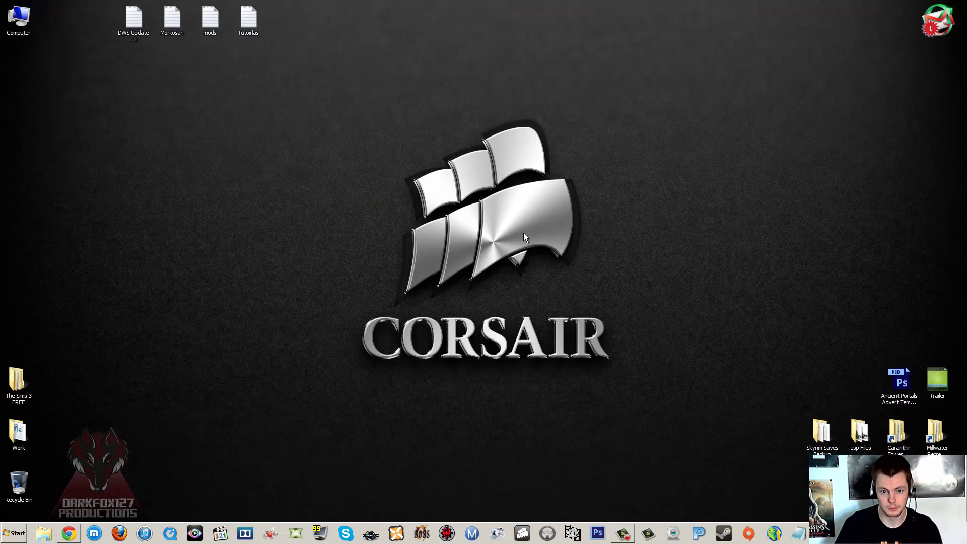
pyautogui.rightClick(463, 267)
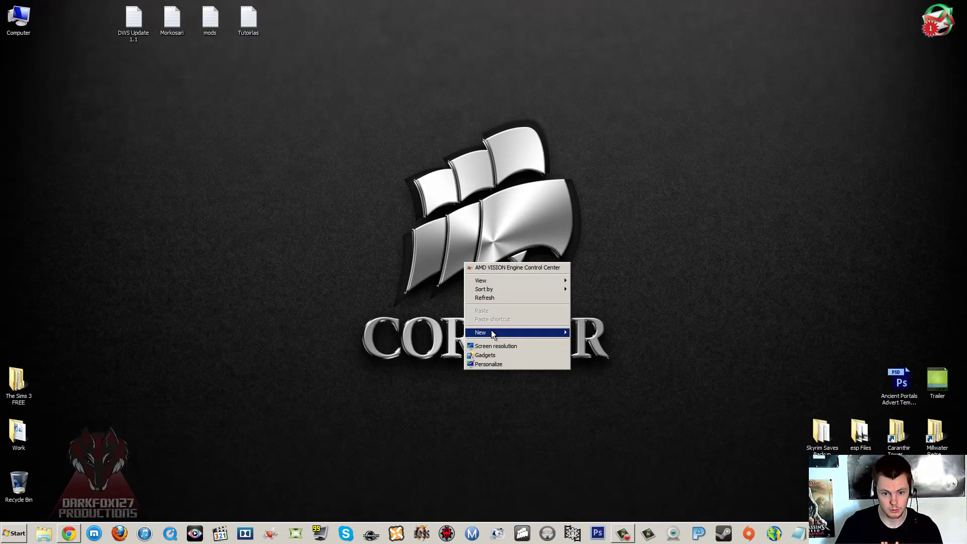
pyautogui.moveTo(491, 332)
pyautogui.click(585, 332)
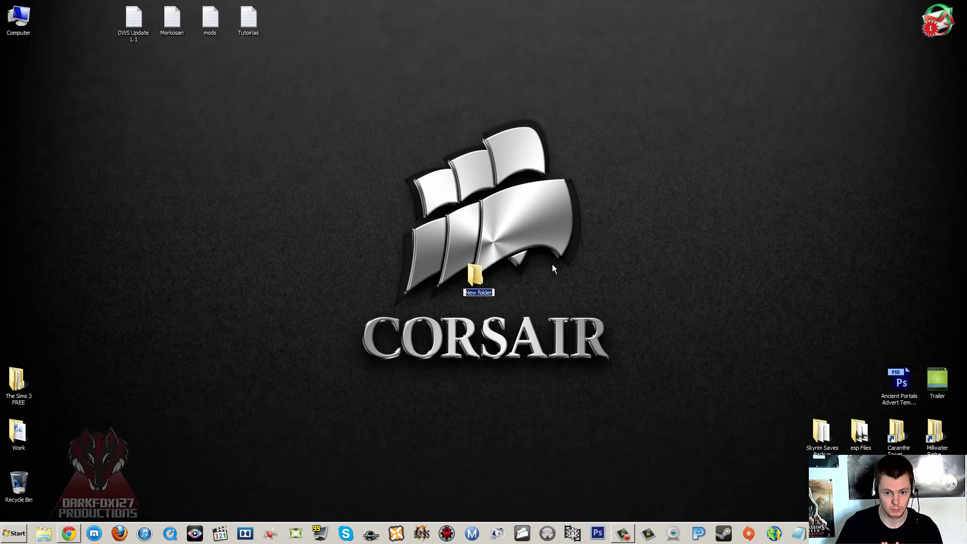
pyautogui.click(519, 246)
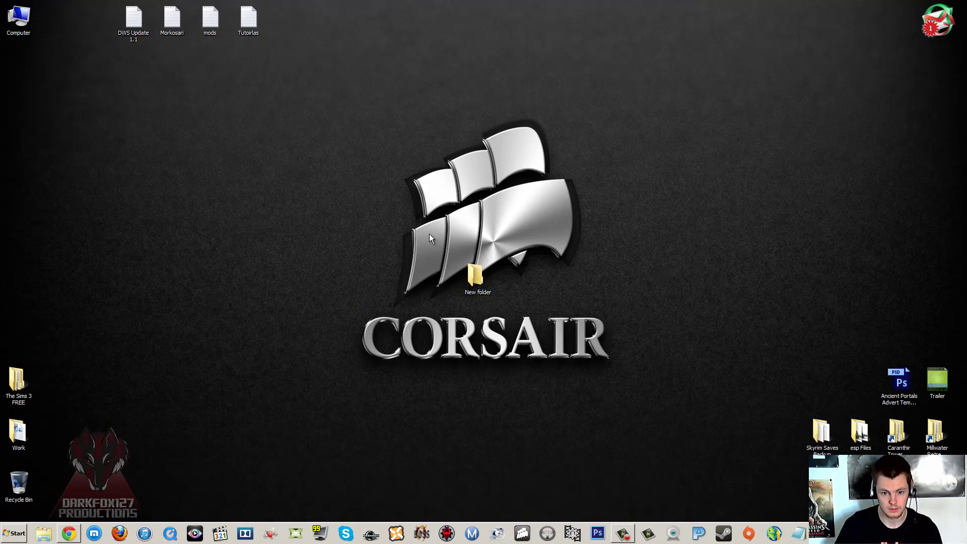
pyautogui.rightClick(477, 283)
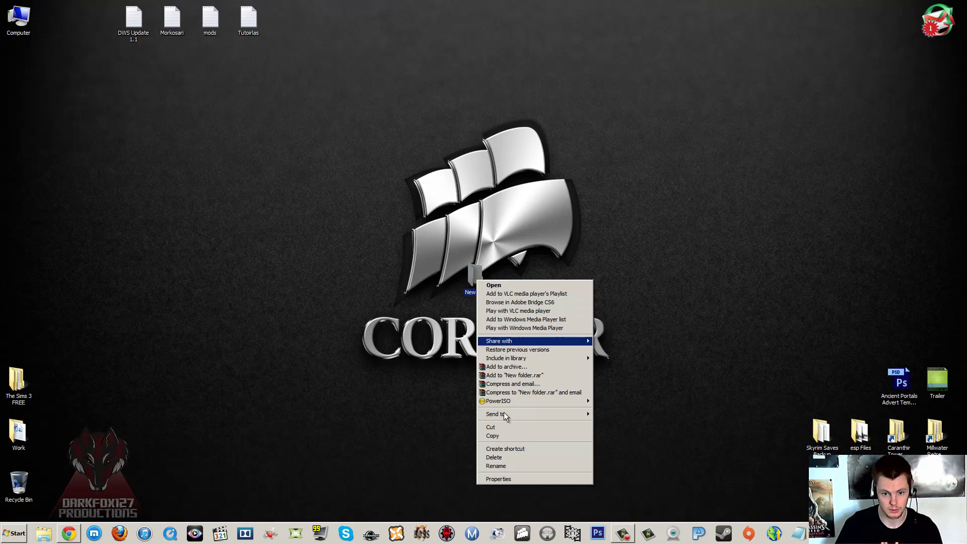
pyautogui.click(499, 465)
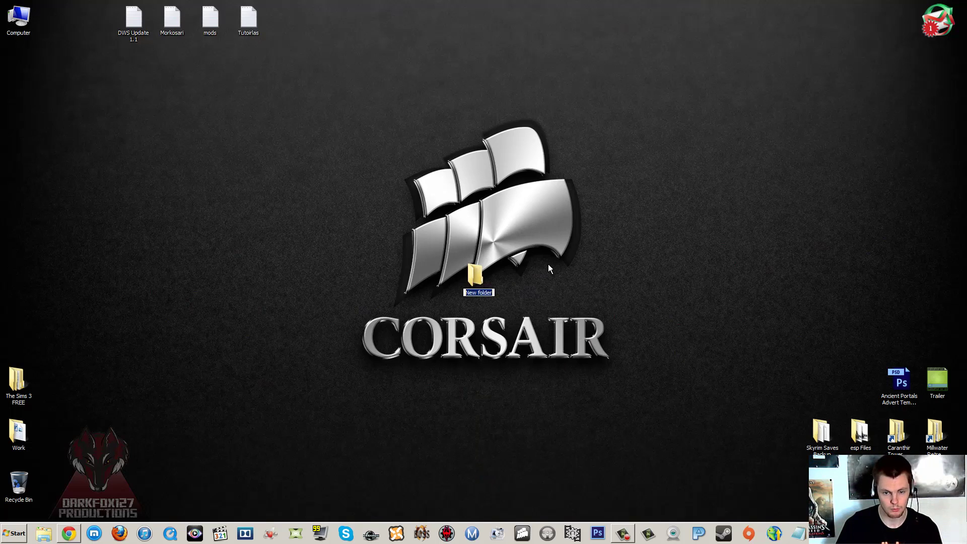
pyautogui.write('Car')
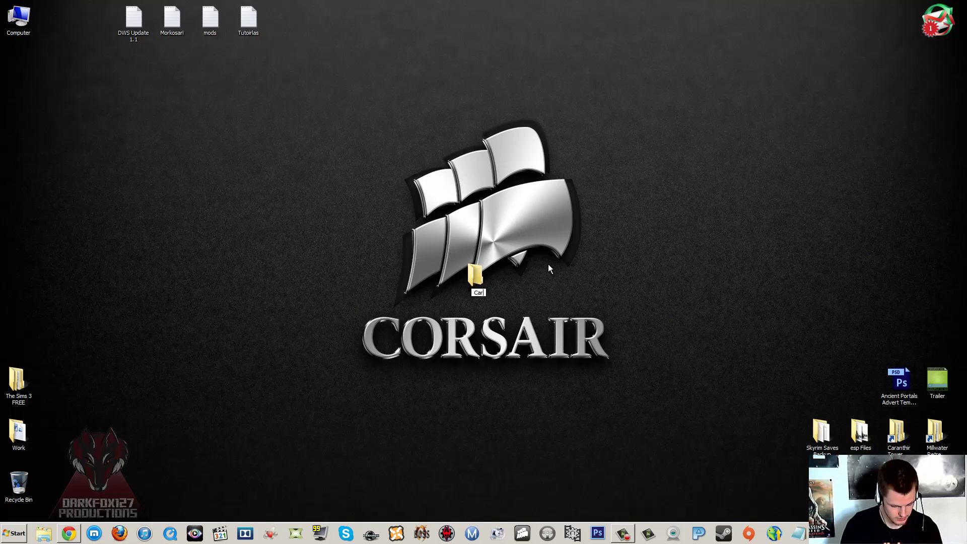
pyautogui.write('anthir Tower 1.5')
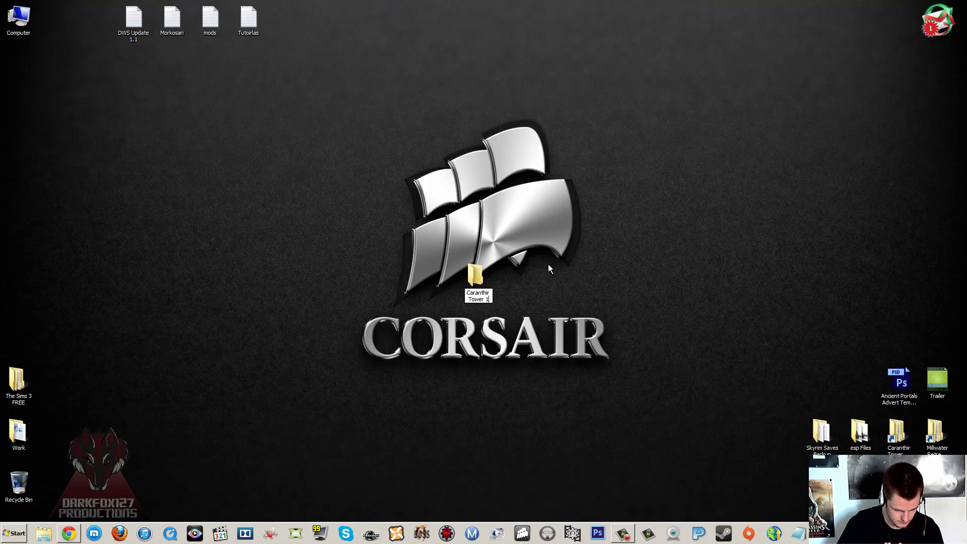
# Confirm the folder name, then create an empty Data subfolder inside Caranthir Tower 1.5.
pyautogui.press('Return')
pyautogui.press('Return')
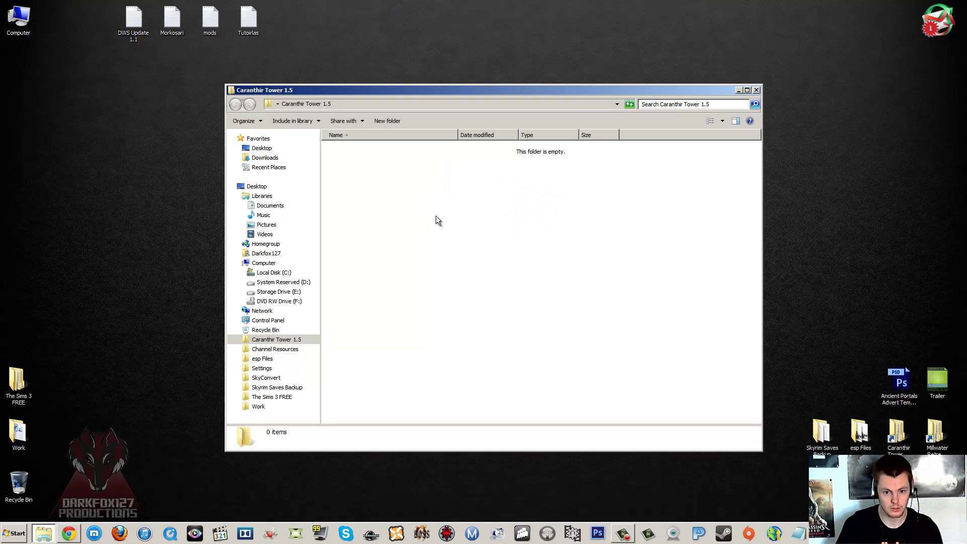
pyautogui.rightClick(436, 216)
pyautogui.moveTo(473, 329)
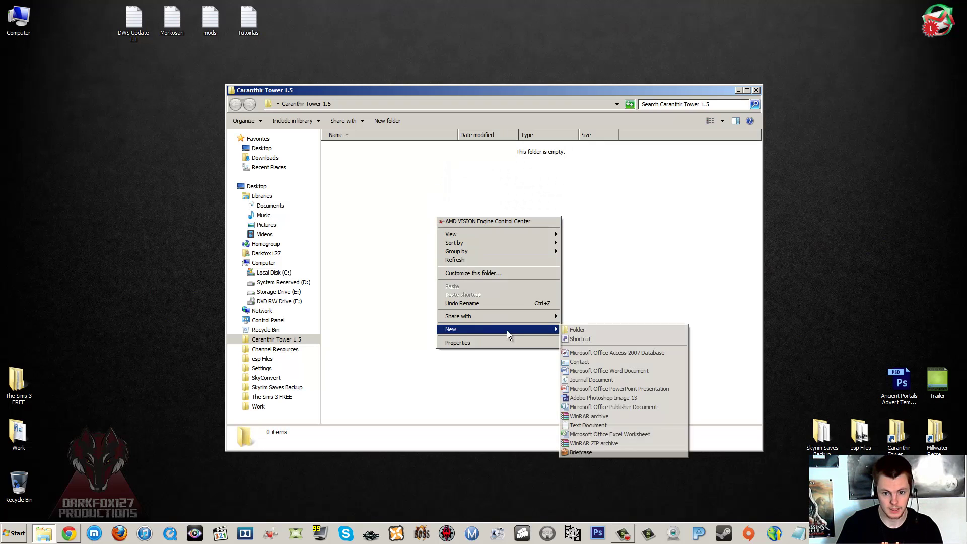
pyautogui.click(579, 330)
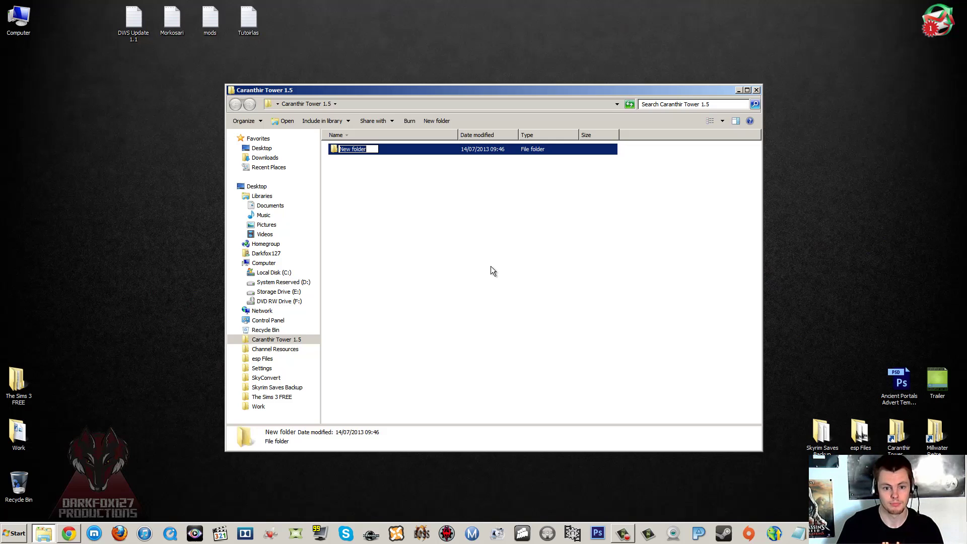
pyautogui.write('Data')
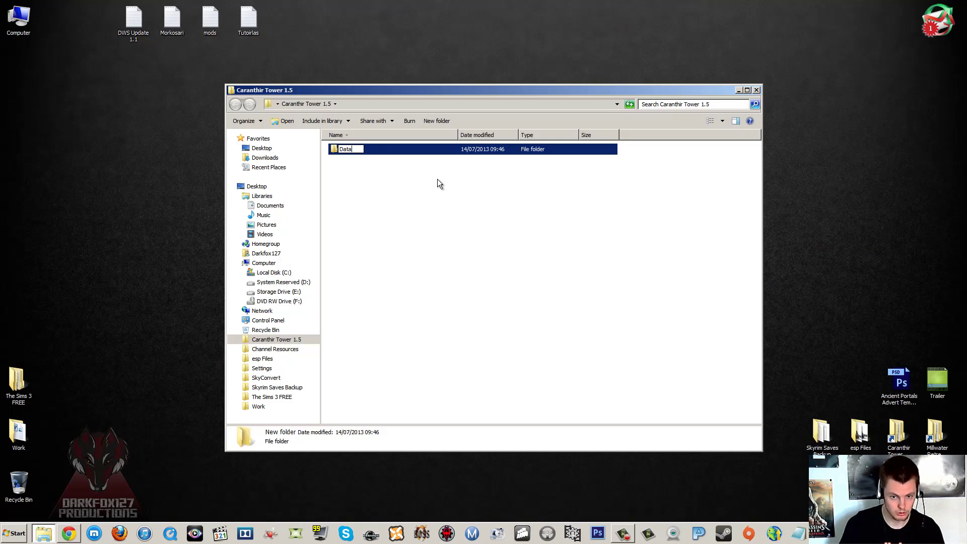
pyautogui.click(377, 205)
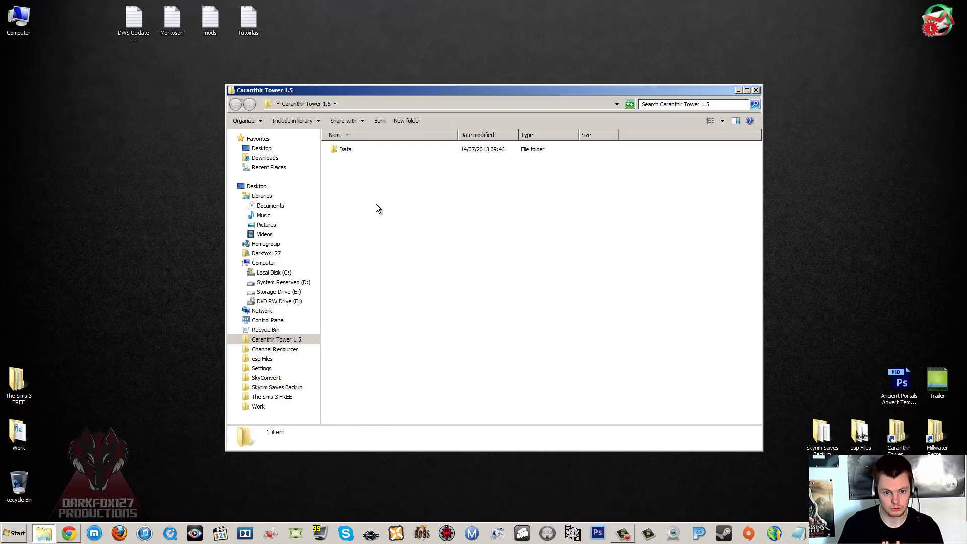
pyautogui.doubleClick(351, 149)
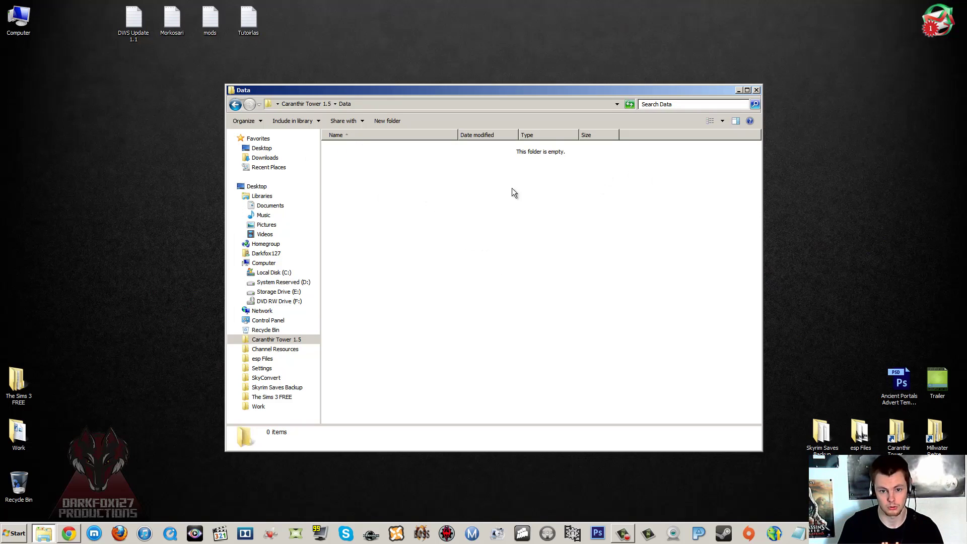
pyautogui.click(235, 104)
pyautogui.click(366, 225)
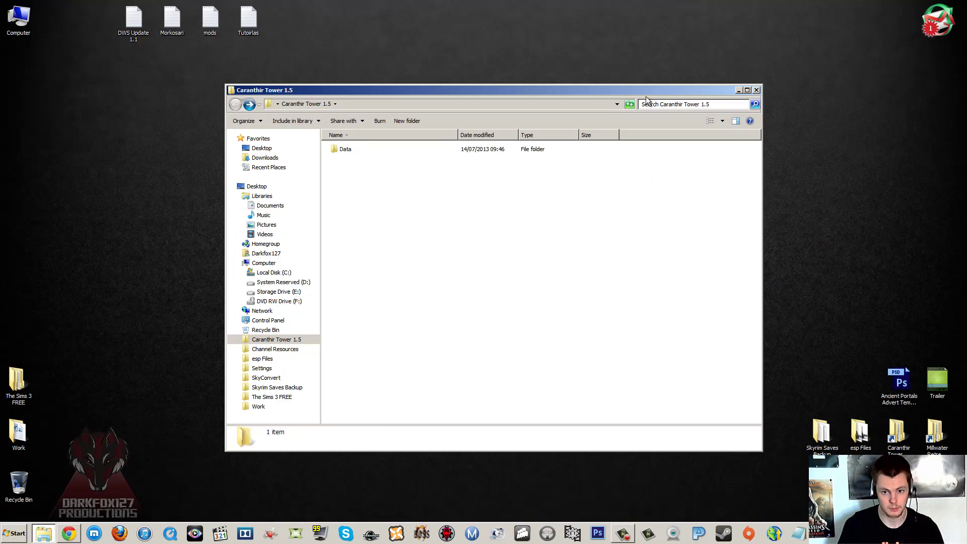
# Open a second Data window and browse Local Disk (C:) through Steam to the Skyrim folder.
pyautogui.doubleClick(372, 149)
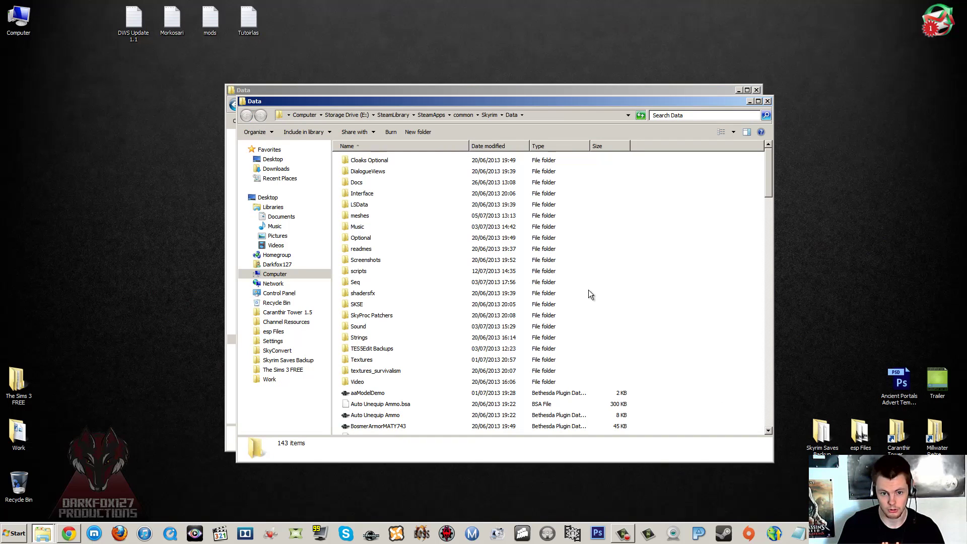
pyautogui.moveTo(521, 101); pyautogui.dragTo(527, 108)
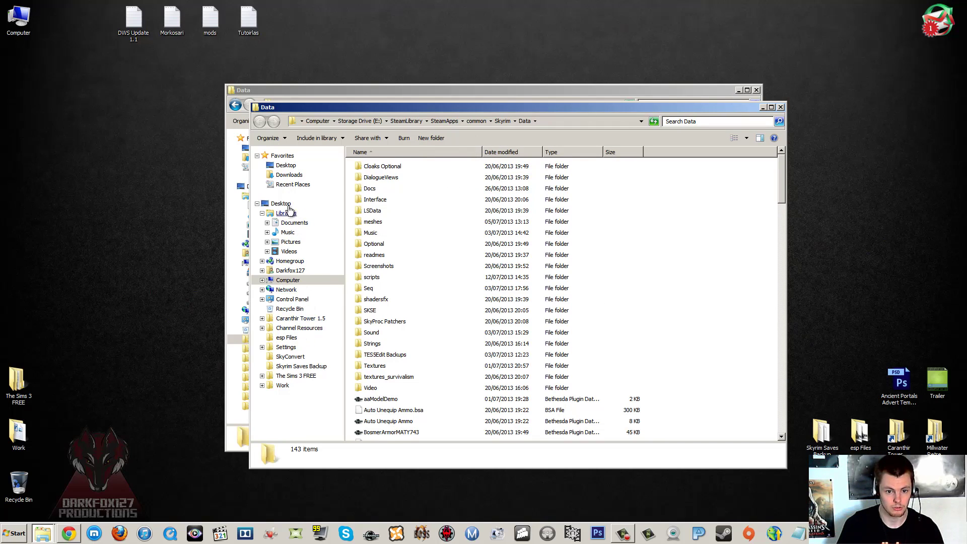
pyautogui.click(262, 281)
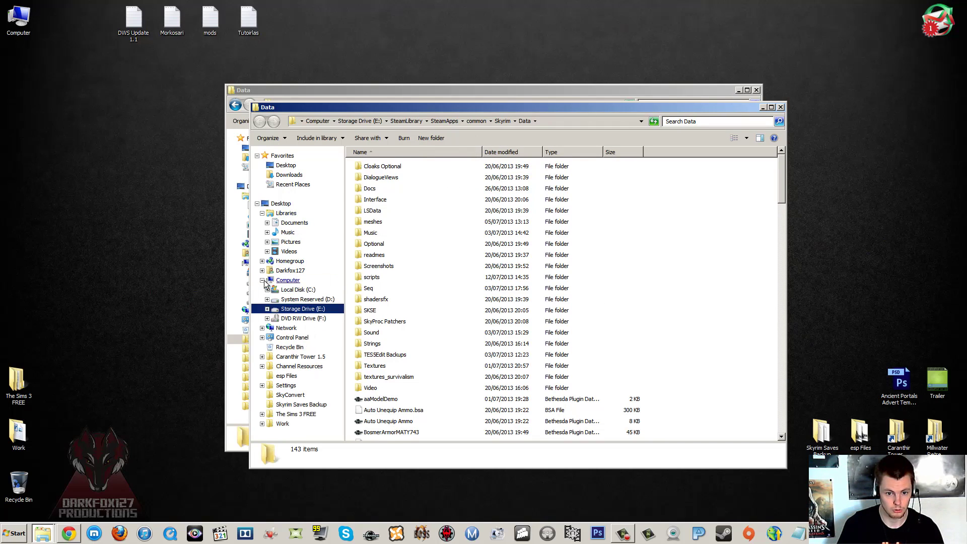
pyautogui.click(297, 290)
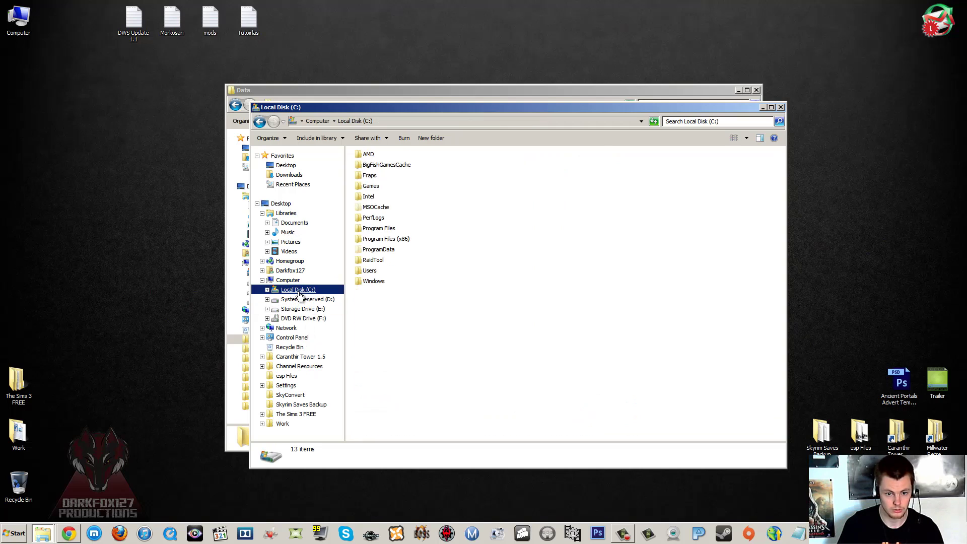
pyautogui.doubleClick(380, 240)
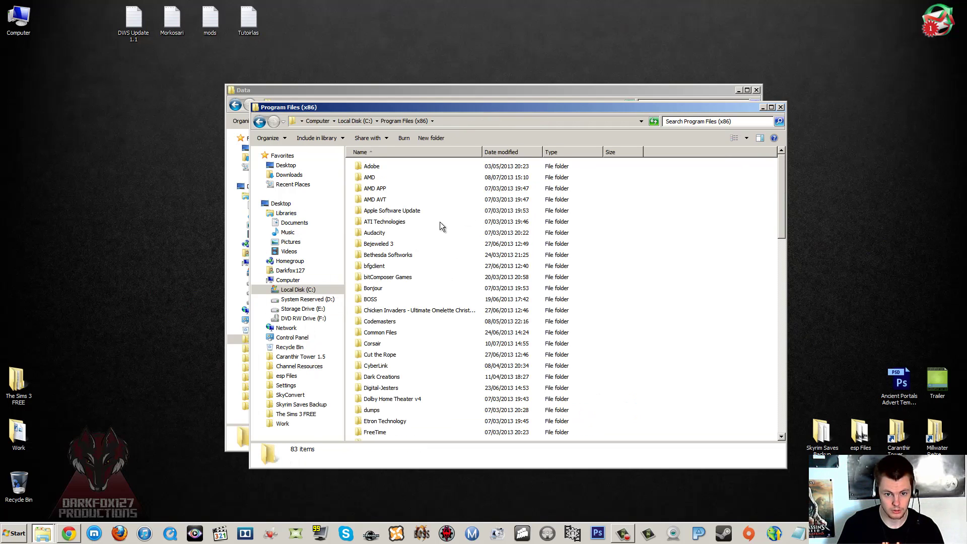
pyautogui.scroll(-12, 442, 224)
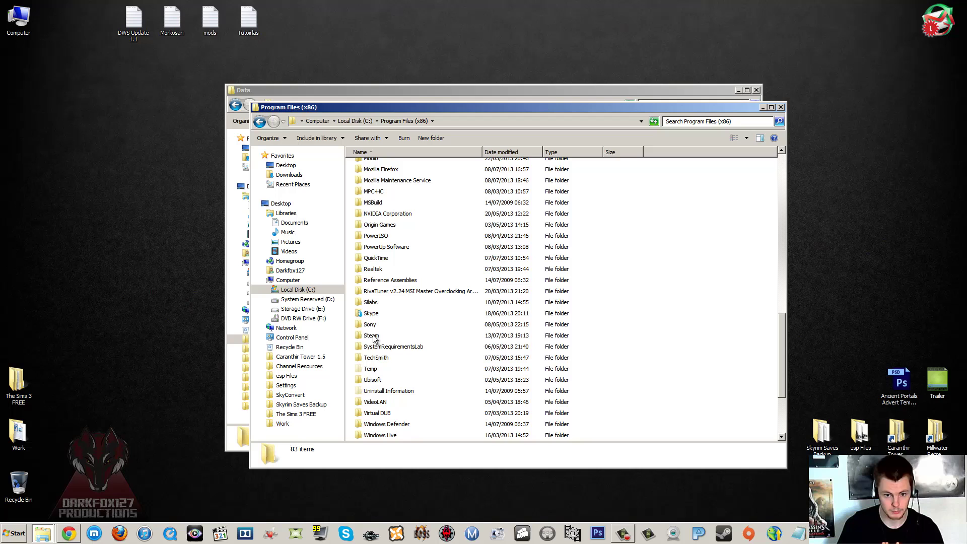
pyautogui.doubleClick(374, 338)
pyautogui.doubleClick(381, 369)
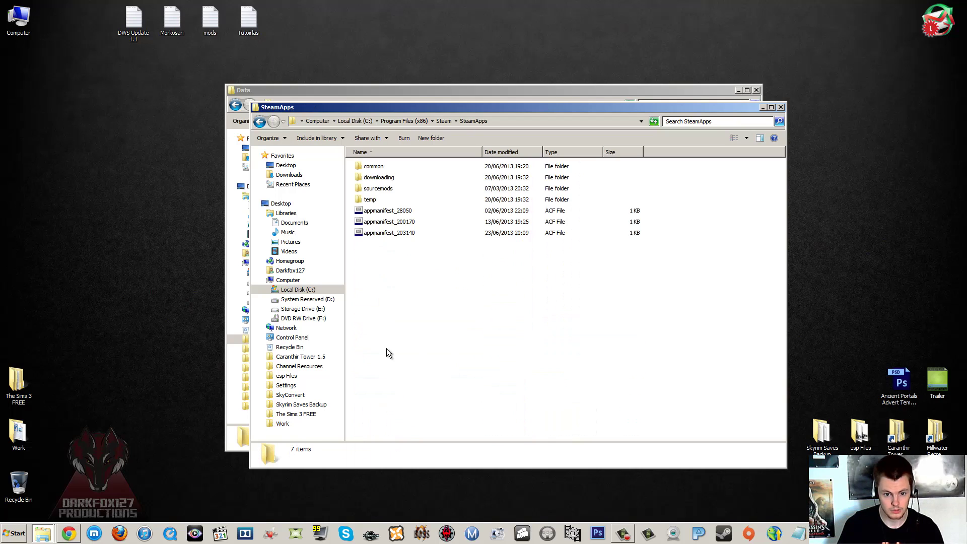
pyautogui.doubleClick(389, 168)
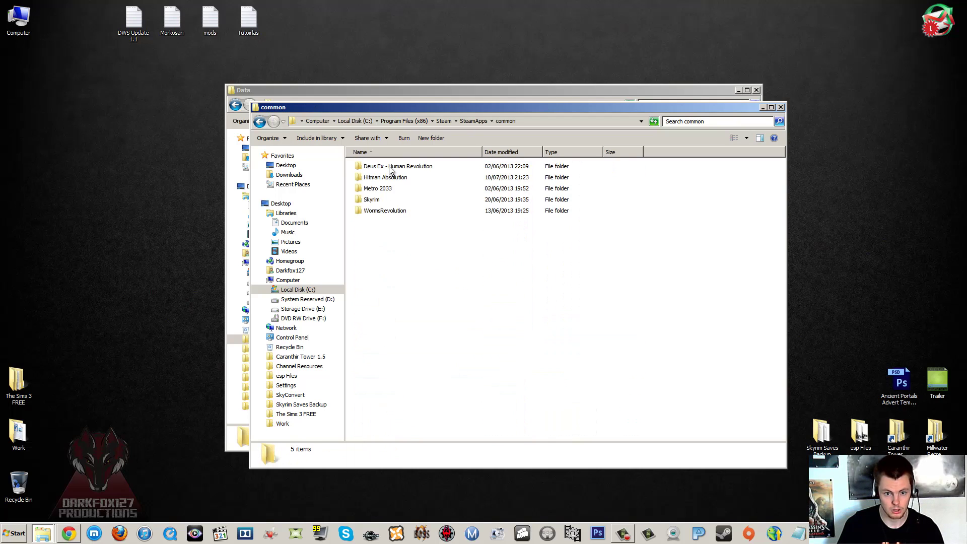
pyautogui.doubleClick(388, 200)
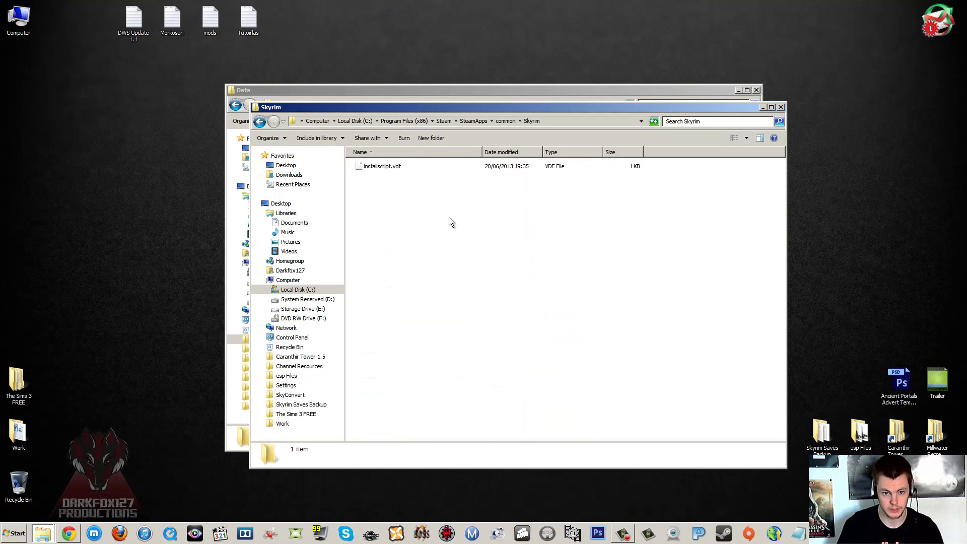
# Navigate Storage Drive (E:) > SteamLibrary > SteamApps > common > Skyrim > Data.
pyautogui.click(304, 309)
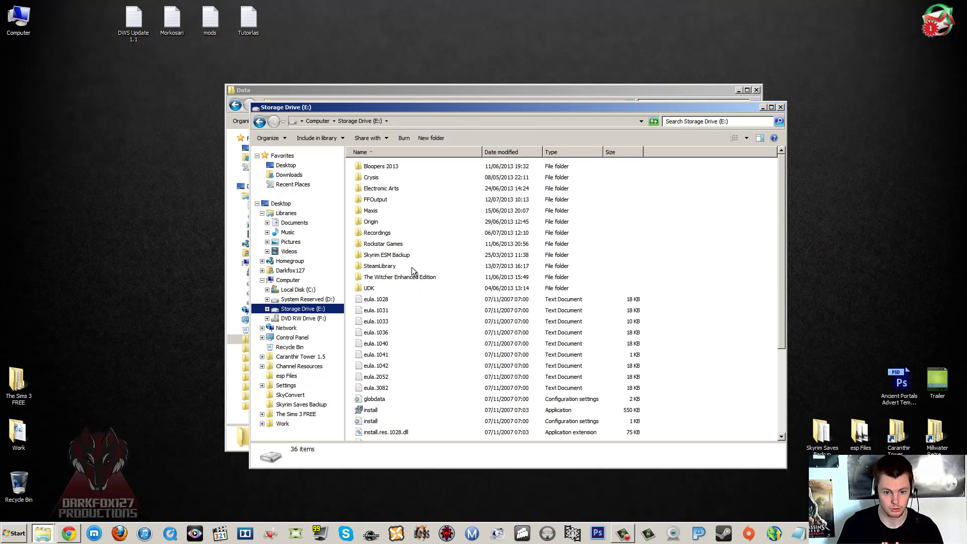
pyautogui.doubleClick(385, 266)
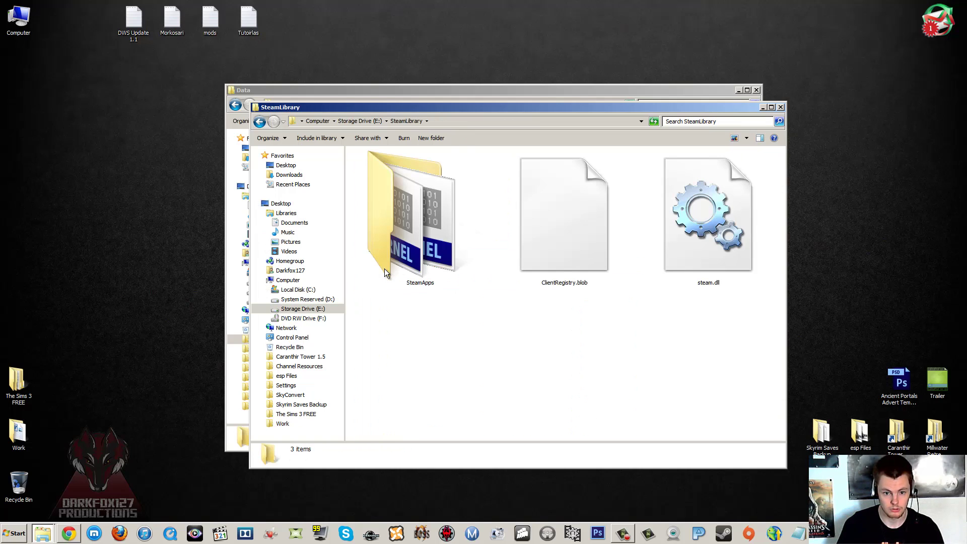
pyautogui.doubleClick(409, 246)
pyautogui.doubleClick(410, 228)
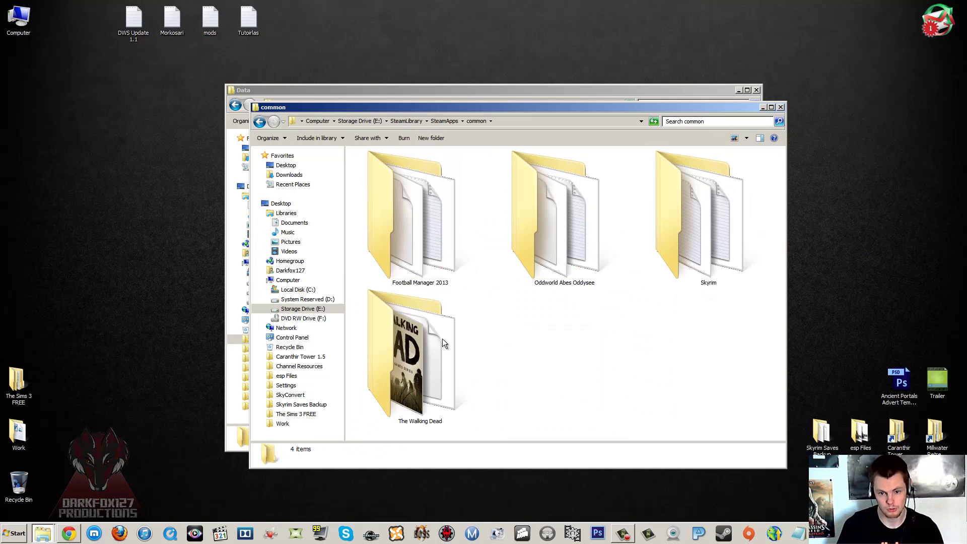
pyautogui.doubleClick(681, 234)
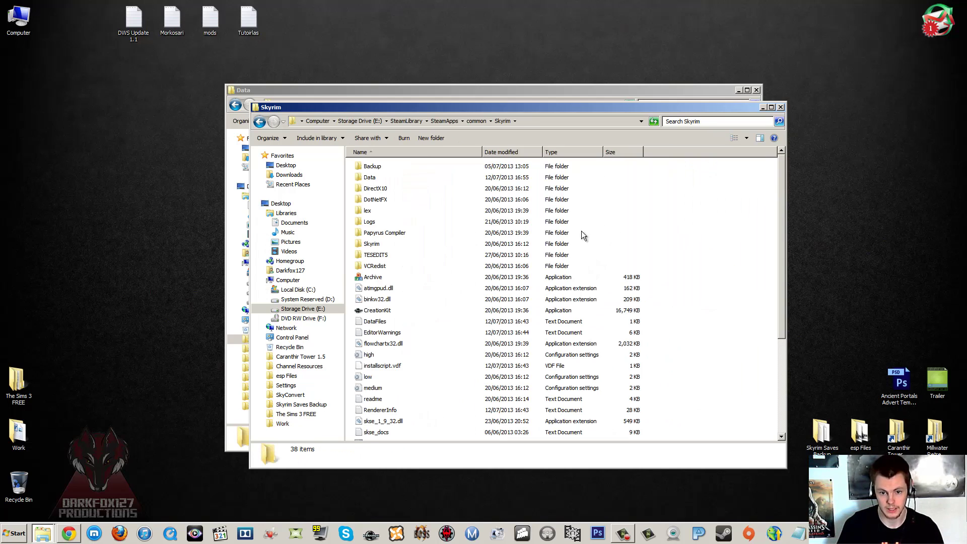
pyautogui.doubleClick(391, 178)
# Select and copy the DF127CaranthirTowerMod plugin file.
pyautogui.scroll(-7, 501, 332)
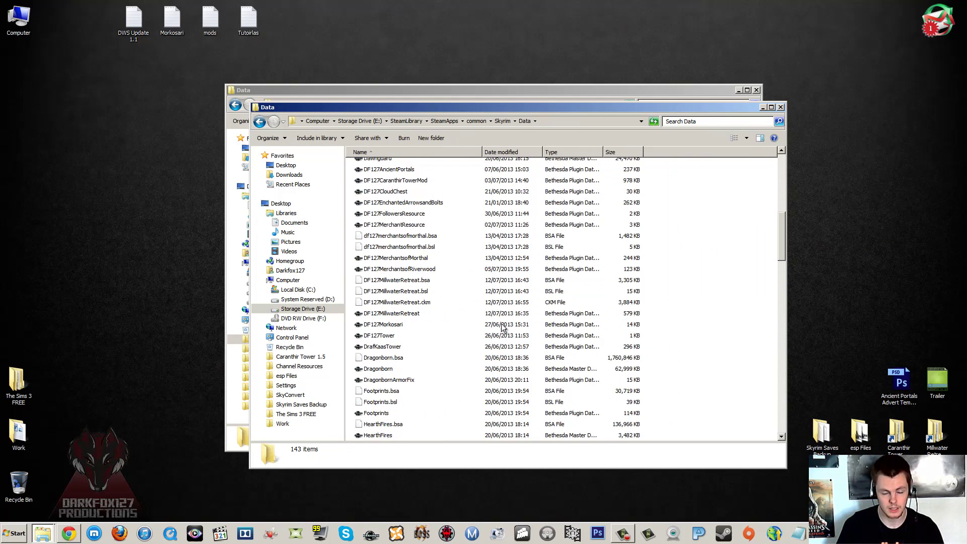
pyautogui.scroll(-3, 502, 327)
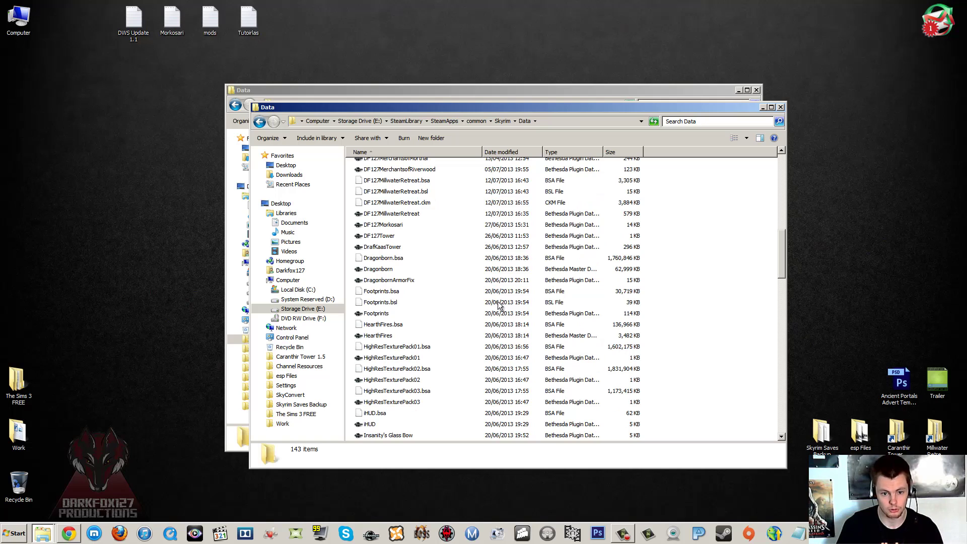
pyautogui.click(428, 249)
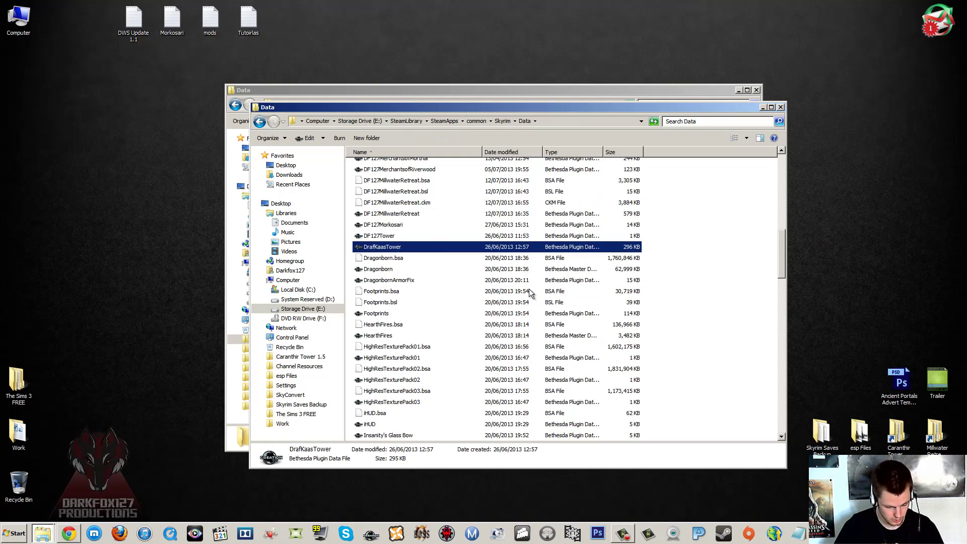
pyautogui.press('Up')
pyautogui.press('Up')
pyautogui.press('Up')
pyautogui.press('Up')
pyautogui.press('Up')
pyautogui.press('Up')
pyautogui.press('Up')
pyautogui.press('Up')
pyautogui.press('Up')
pyautogui.press('Up')
pyautogui.press('Up')
pyautogui.press('Up')
pyautogui.press('Up')
pyautogui.press('Up')
pyautogui.press('Up')
pyautogui.press('Up')
pyautogui.press('Down')
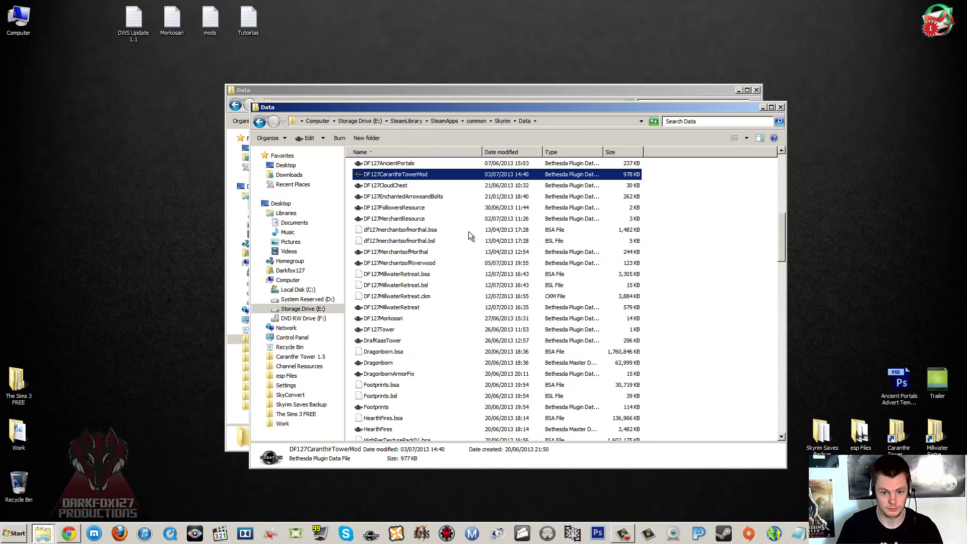
pyautogui.rightClick(406, 174)
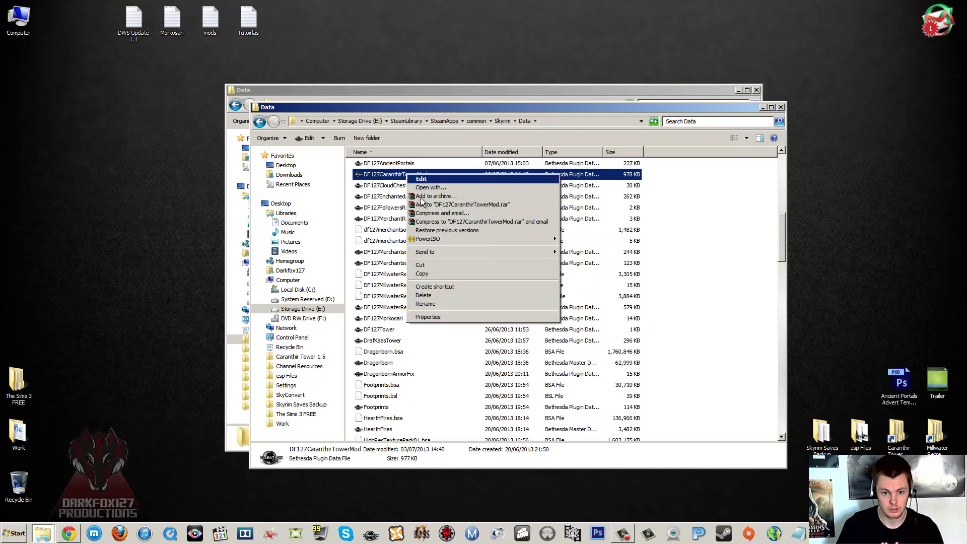
pyautogui.click(447, 275)
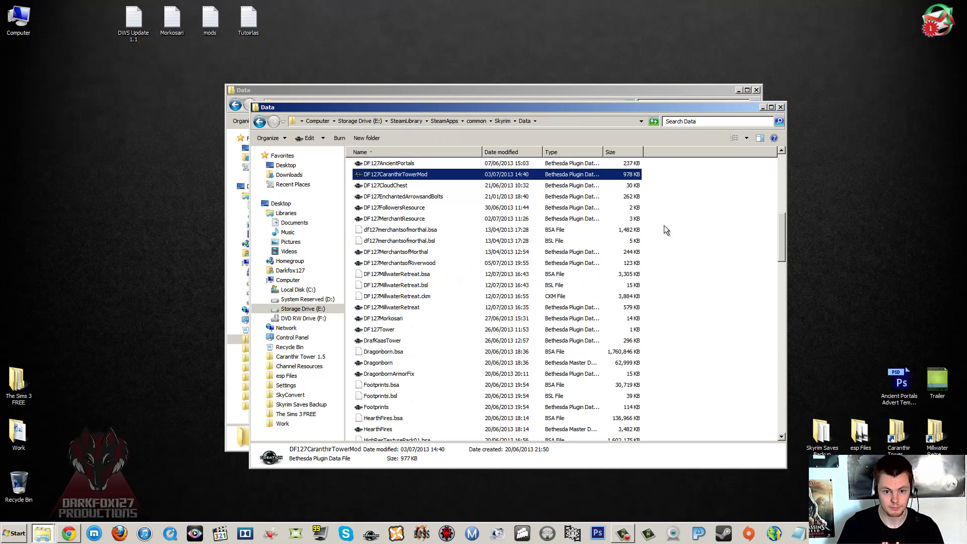
pyautogui.click(733, 200)
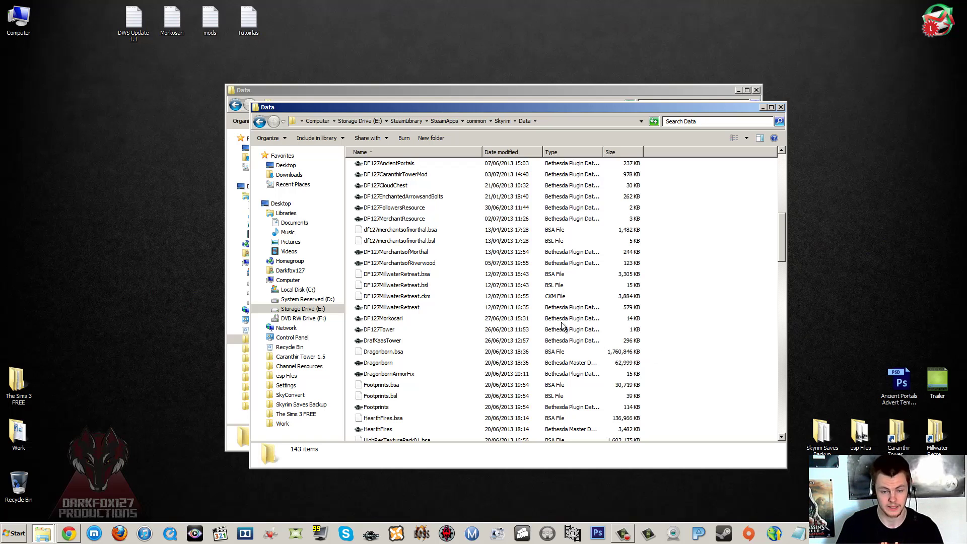
pyautogui.scroll(8, 496, 245)
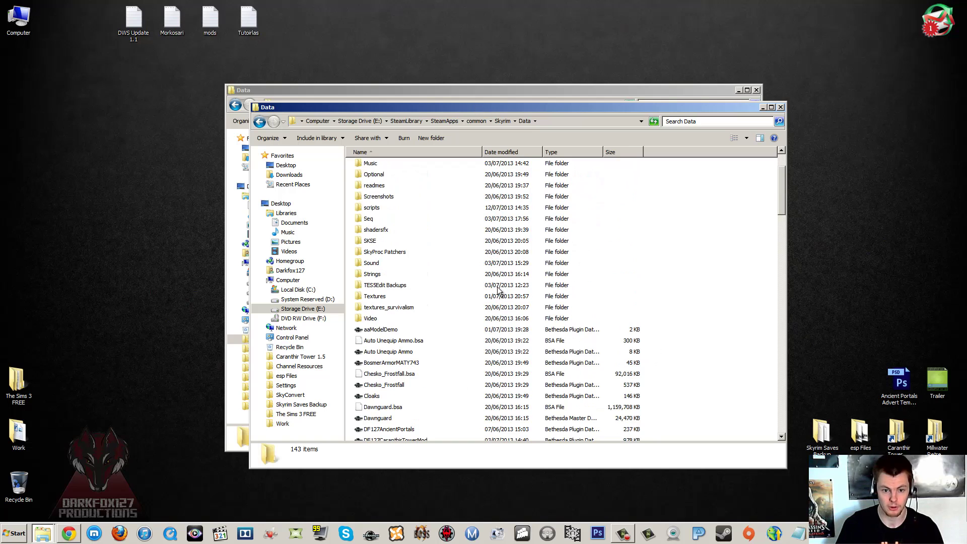
pyautogui.scroll(2, 452, 241)
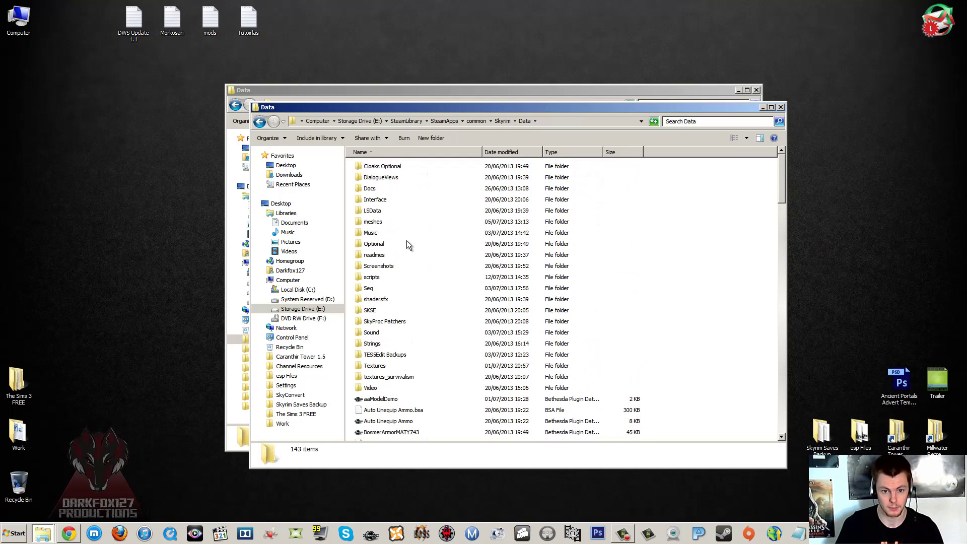
pyautogui.scroll(-10, 409, 239)
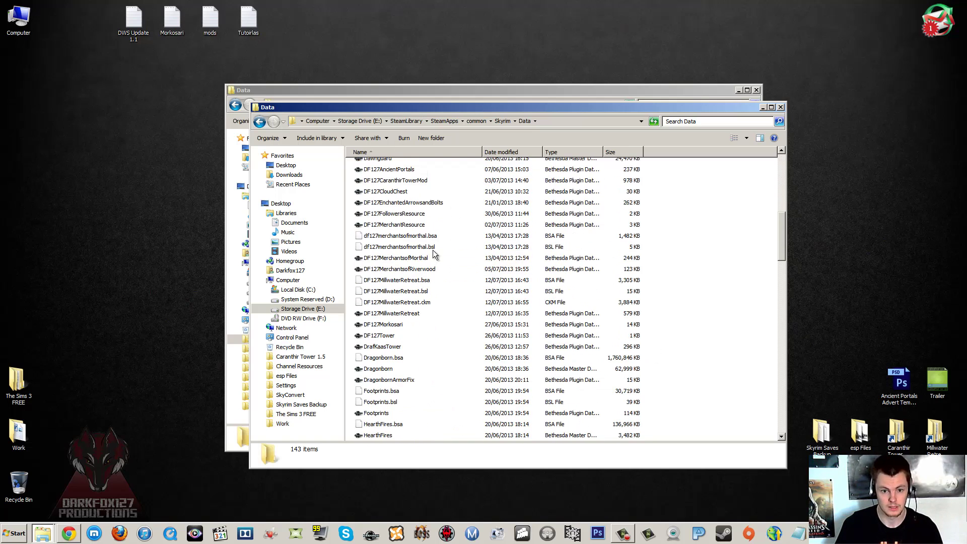
# Snap both windows side by side and paste DF127CaranthirTowerMod into the mod's Data folder.
pyautogui.moveTo(587, 108); pyautogui.dragTo(566, 102)
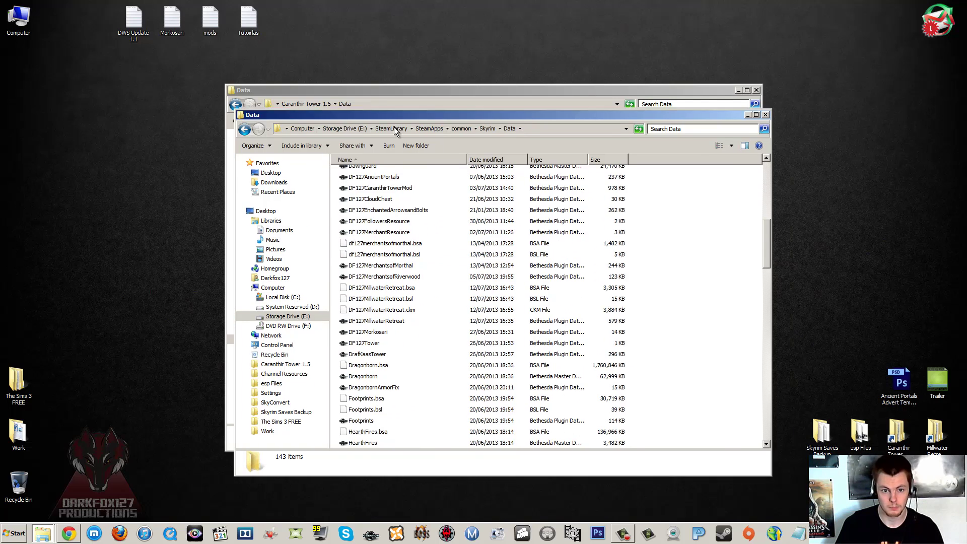
pyautogui.press('super+Left')
pyautogui.press('super+Right')
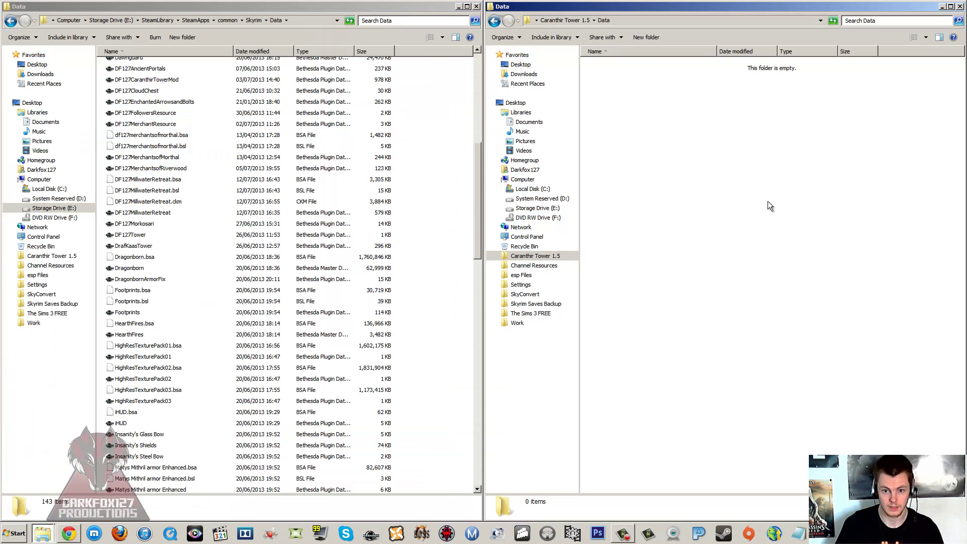
pyautogui.rightClick(683, 144)
pyautogui.click(710, 213)
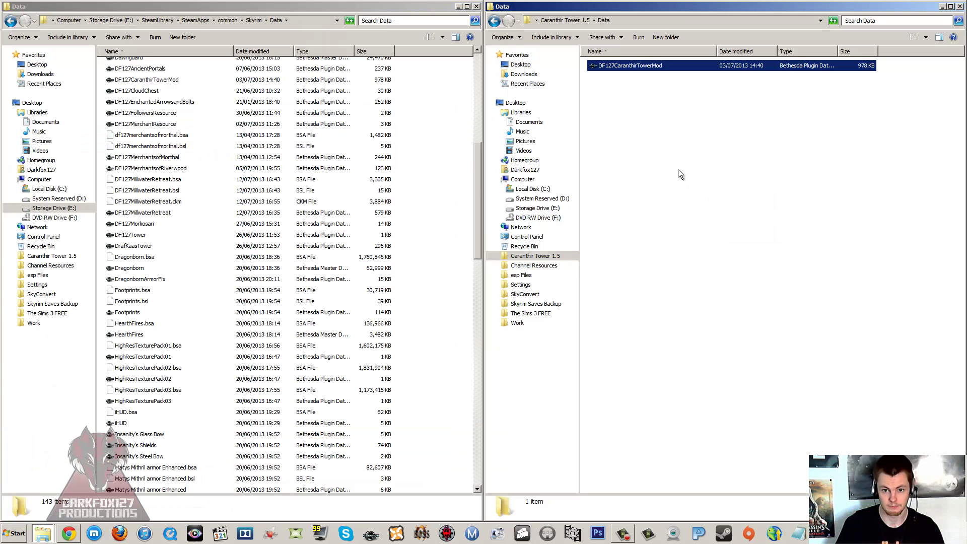
pyautogui.click(171, 226)
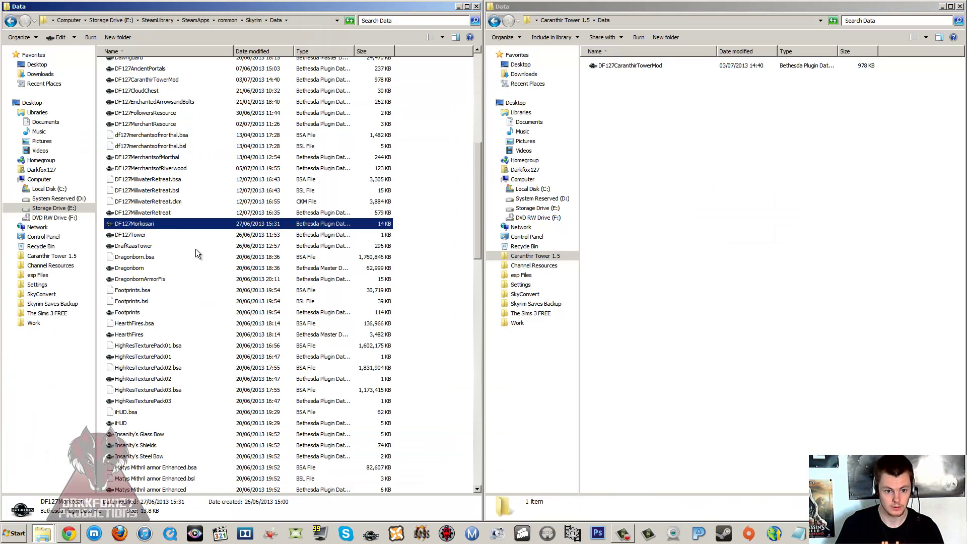
pyautogui.scroll(10, 195, 249)
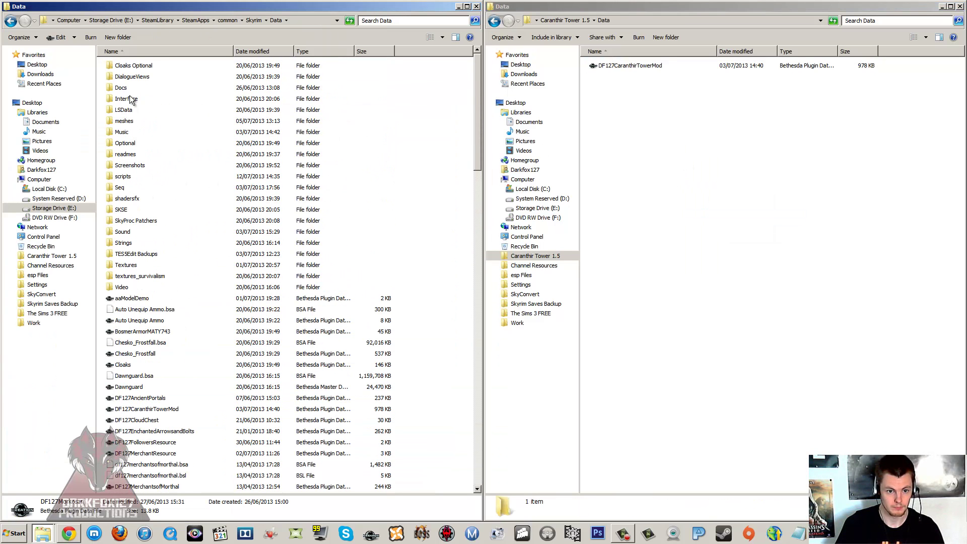
# Open Skyrim's scripts folder, jump to 'cts', and select all the CTS .pex scripts.
pyautogui.doubleClick(132, 176)
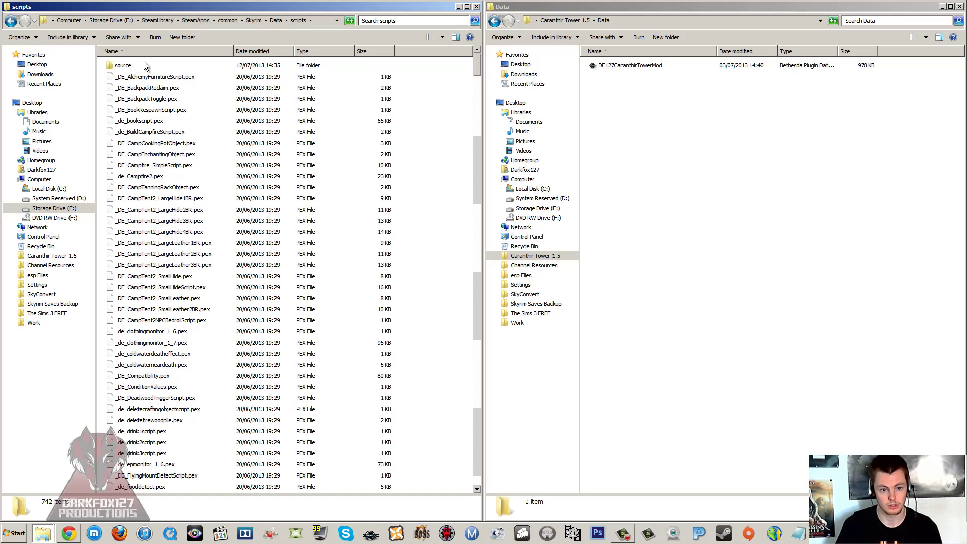
pyautogui.click(204, 145)
pyautogui.scroll(-15, 242, 191)
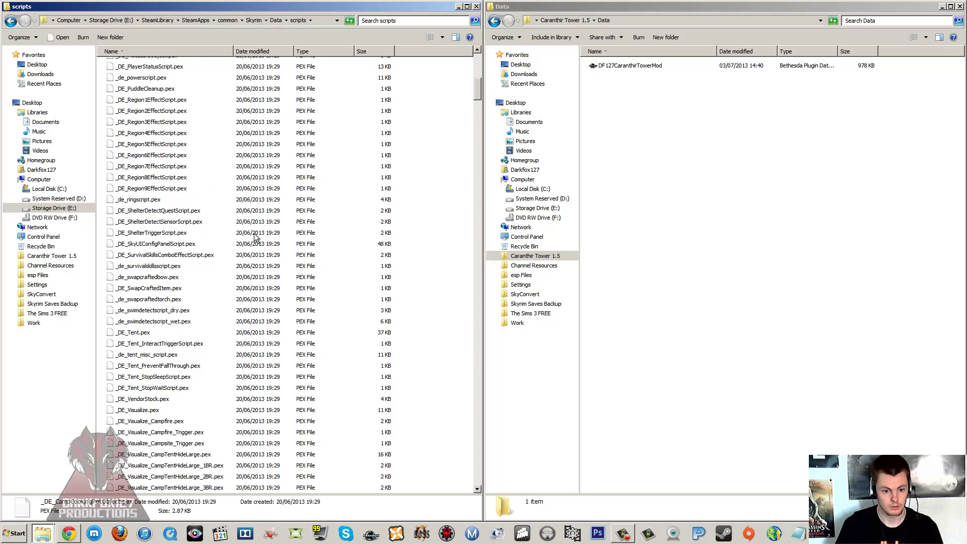
pyautogui.write('cts')
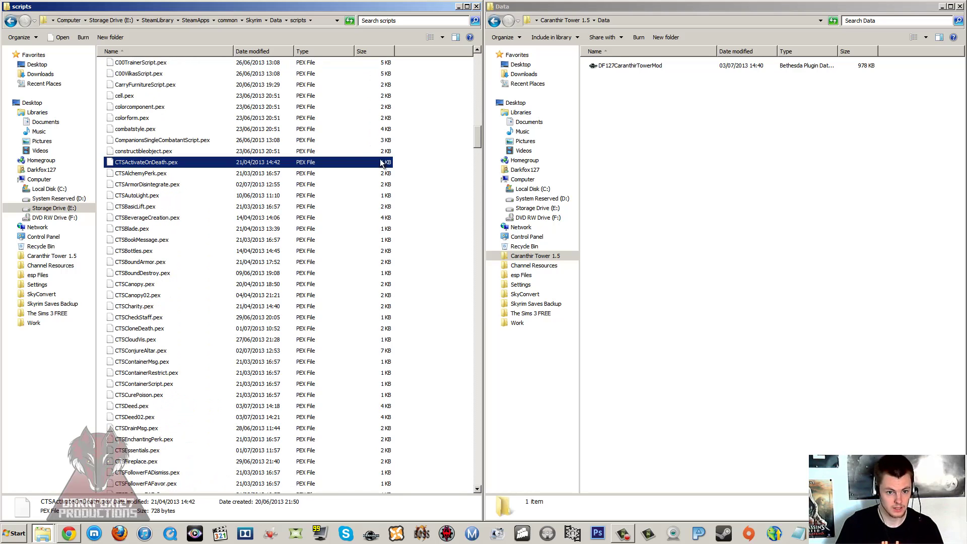
pyautogui.moveTo(401, 160); pyautogui.dragTo(394, 166)
pyautogui.moveTo(313, 232); pyautogui.dragTo(199, 147)
# Copy the selected CTS scripts and create a Scripts folder in the mod's Data folder.
pyautogui.rightClick(196, 135)
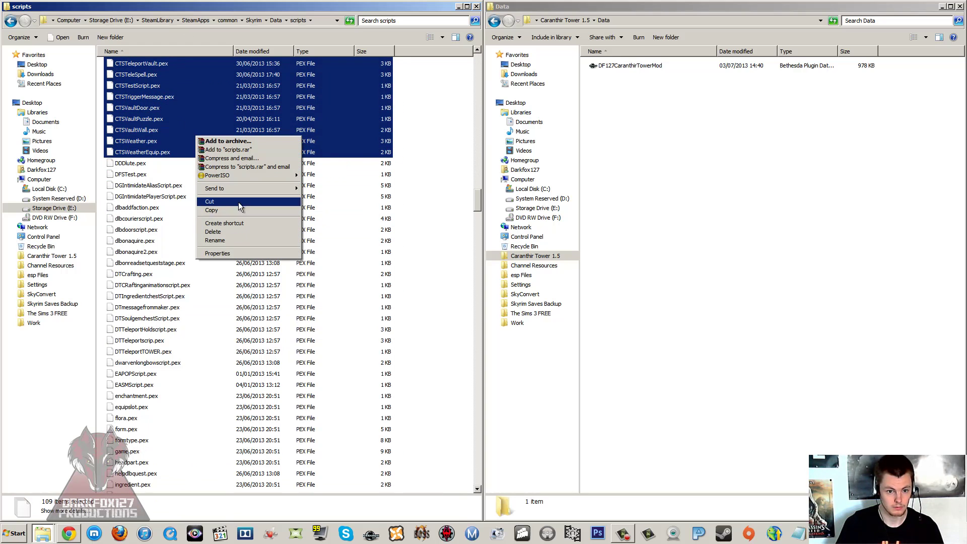
pyautogui.click(268, 212)
pyautogui.rightClick(706, 174)
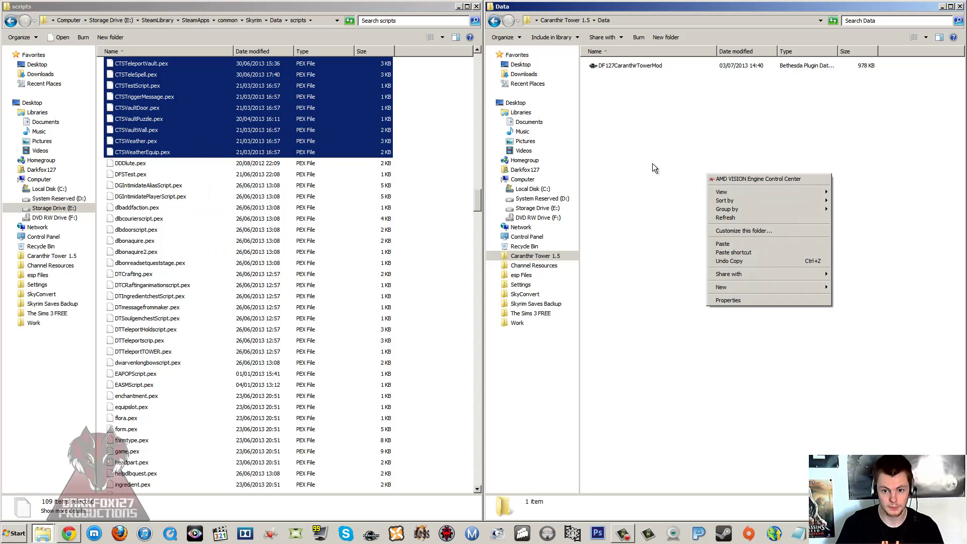
pyautogui.moveTo(731, 288)
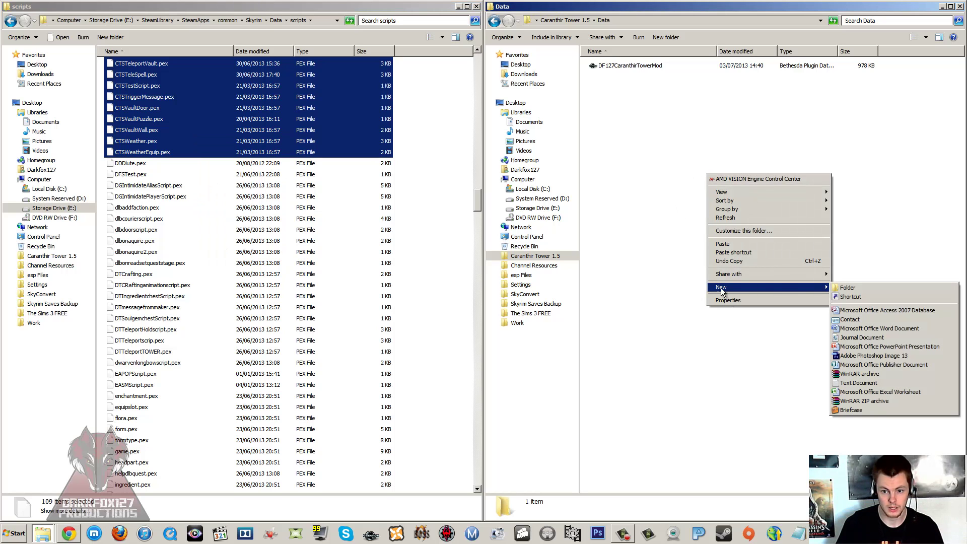
pyautogui.click(851, 289)
pyautogui.write('Scrip')
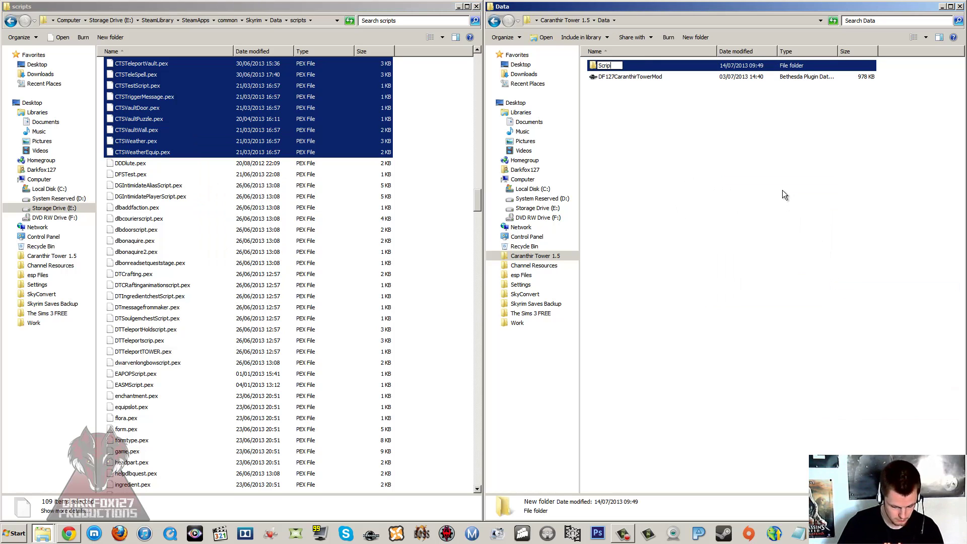
pyautogui.write('ts')
pyautogui.press('Return')
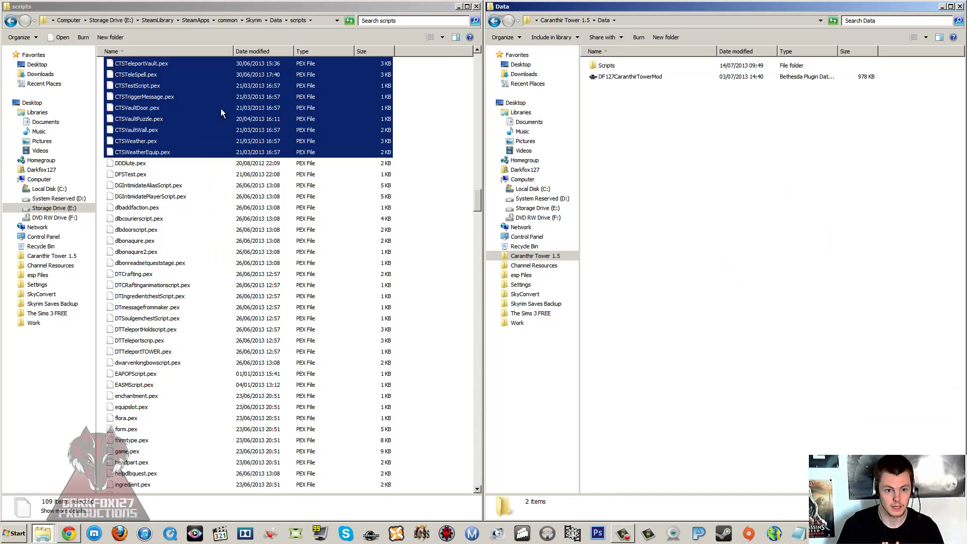
# Paste the 109 copied .pex scripts into the new Scripts folder.
pyautogui.rightClick(747, 243)
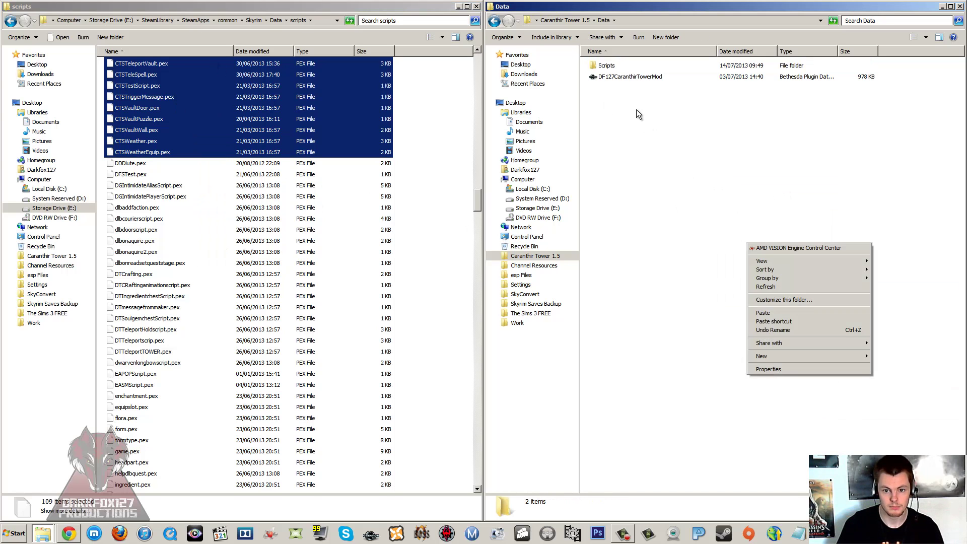
pyautogui.doubleClick(619, 66)
pyautogui.rightClick(655, 175)
pyautogui.click(698, 250)
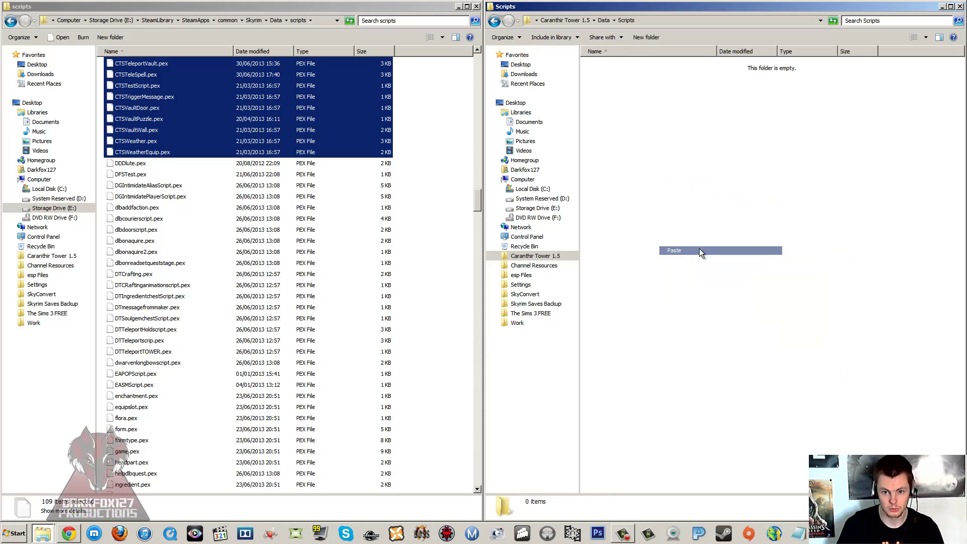
pyautogui.scroll(-5, 932, 203)
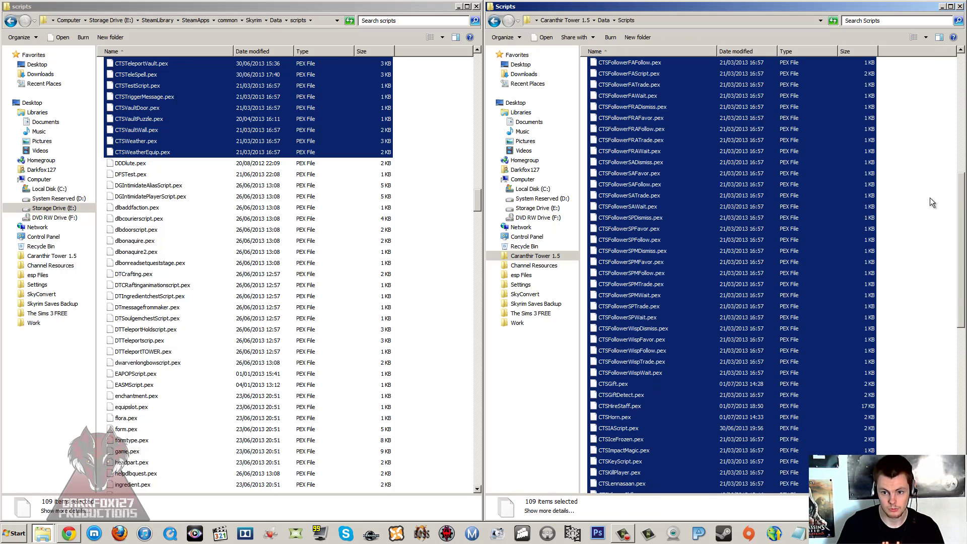
pyautogui.click(932, 202)
pyautogui.scroll(10, 880, 224)
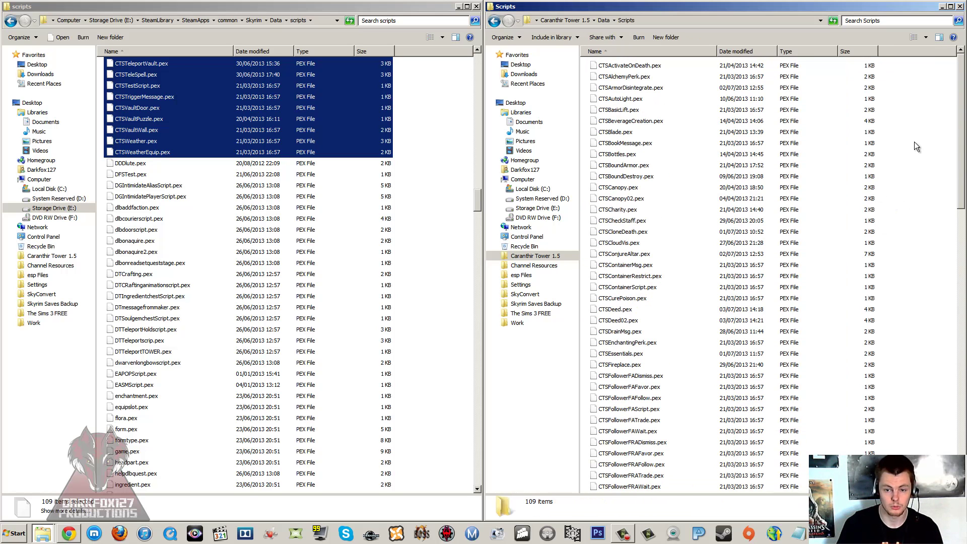
# Clear the selections and return both windows to their Data folders.
pyautogui.rightClick(914, 141)
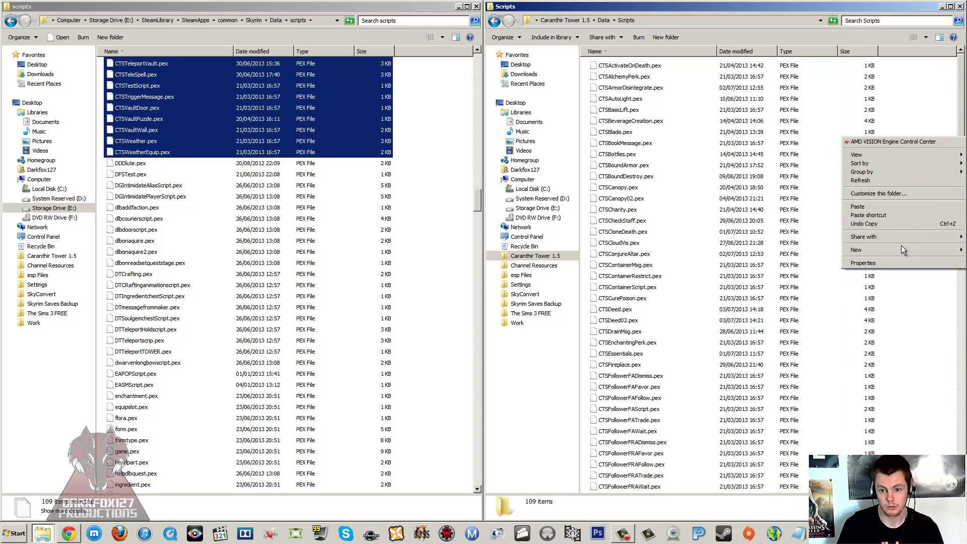
pyautogui.click(943, 99)
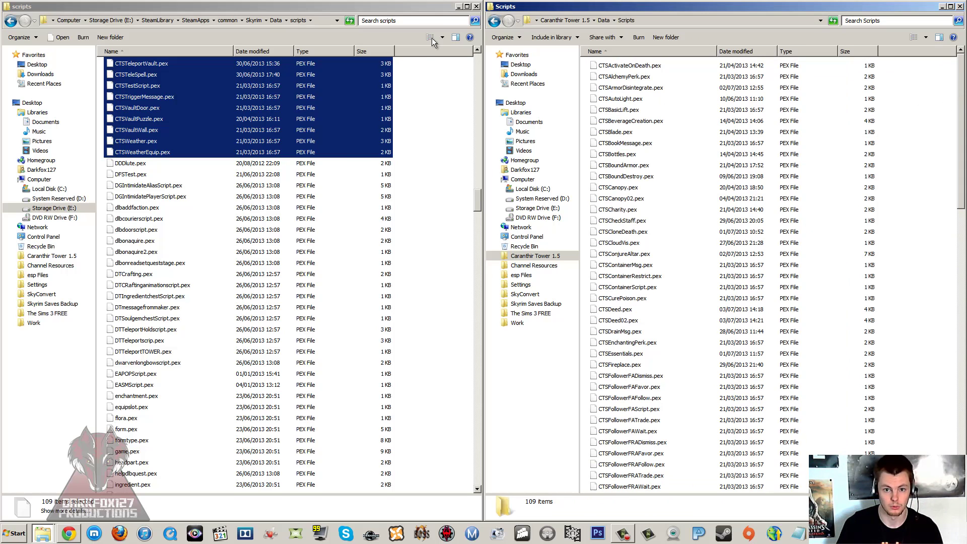
pyautogui.click(433, 75)
pyautogui.click(11, 20)
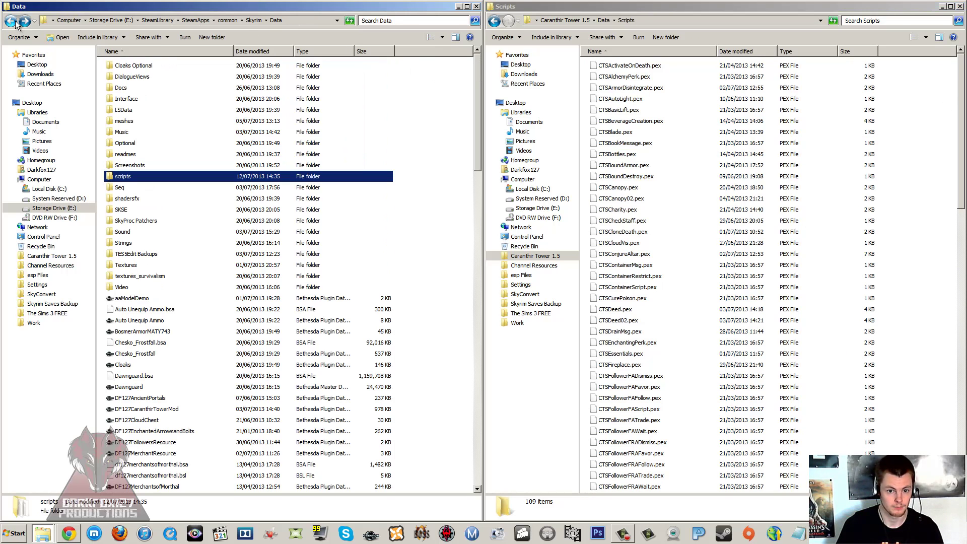
pyautogui.click(124, 167)
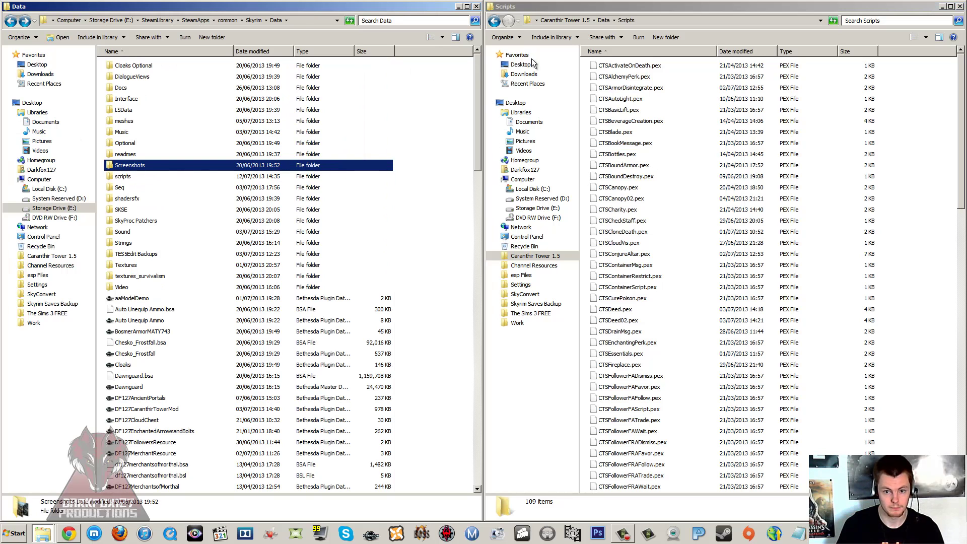
pyautogui.click(501, 22)
# Create a Meshes folder in the mod's Data folder.
pyautogui.rightClick(668, 136)
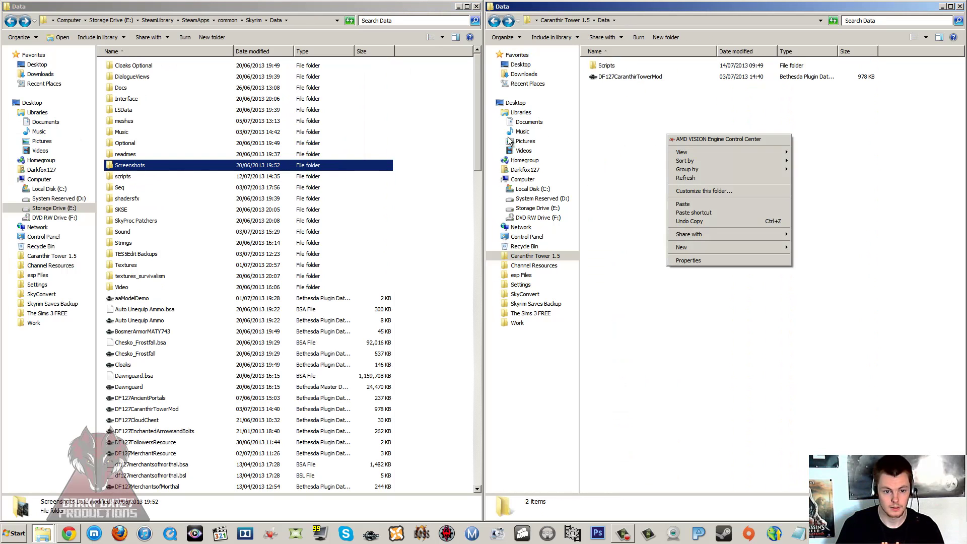
pyautogui.moveTo(724, 250)
pyautogui.click(805, 247)
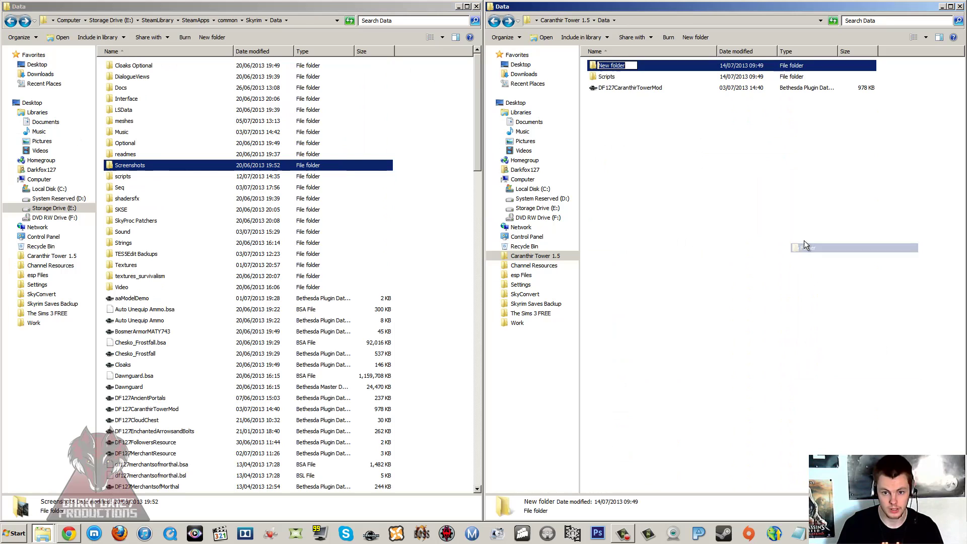
pyautogui.write('Meshes')
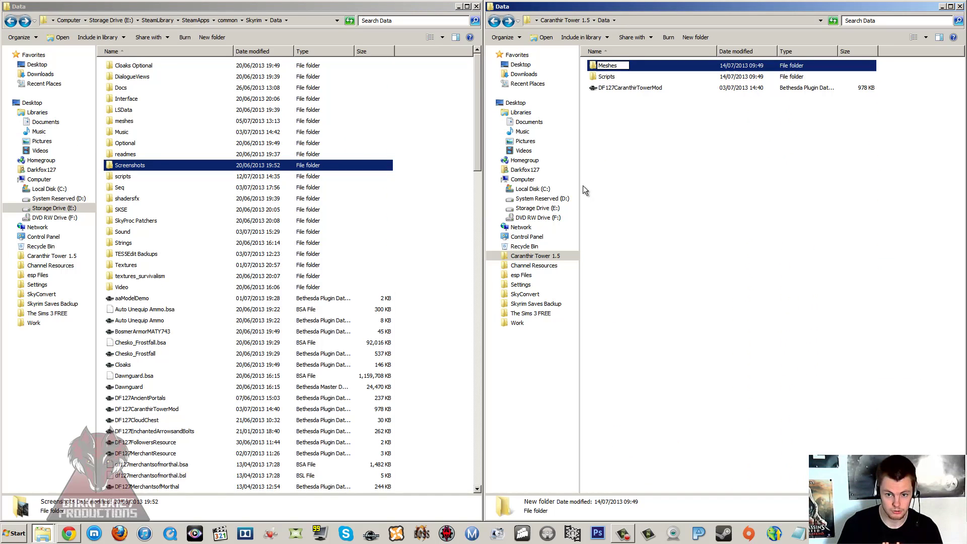
# Add a Textures folder beside it, then select Skyrim's Textures folder in the left window.
pyautogui.rightClick(625, 169)
pyautogui.moveTo(701, 284)
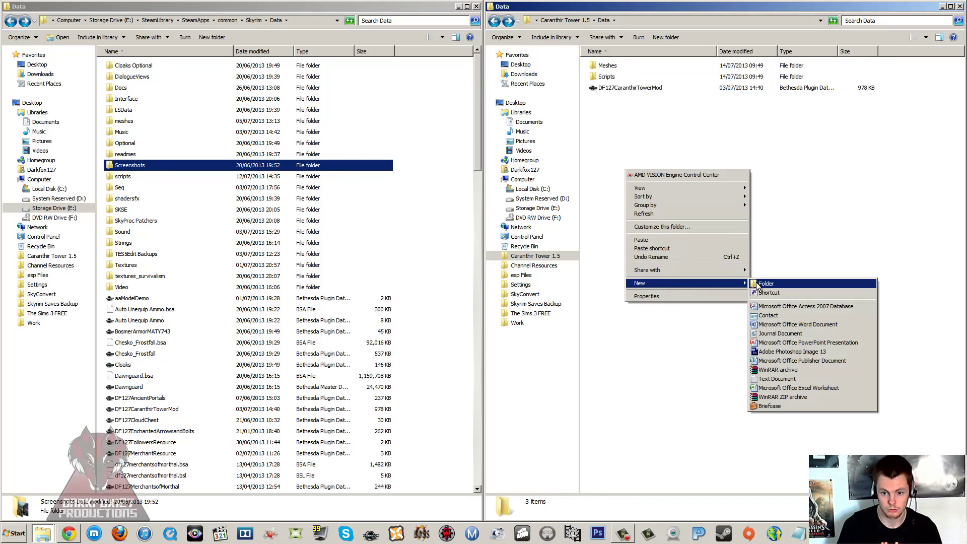
pyautogui.click(768, 284)
pyautogui.write('Textures')
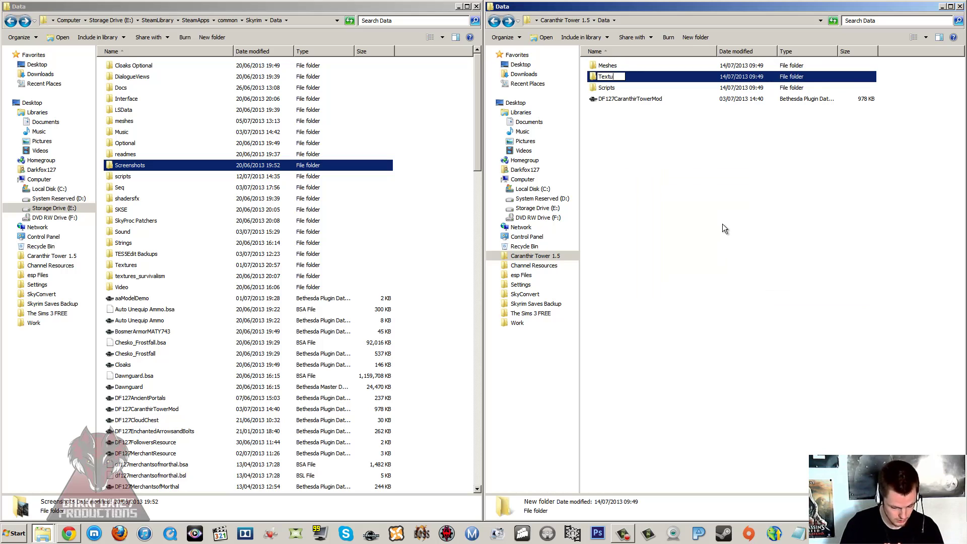
pyautogui.click(721, 222)
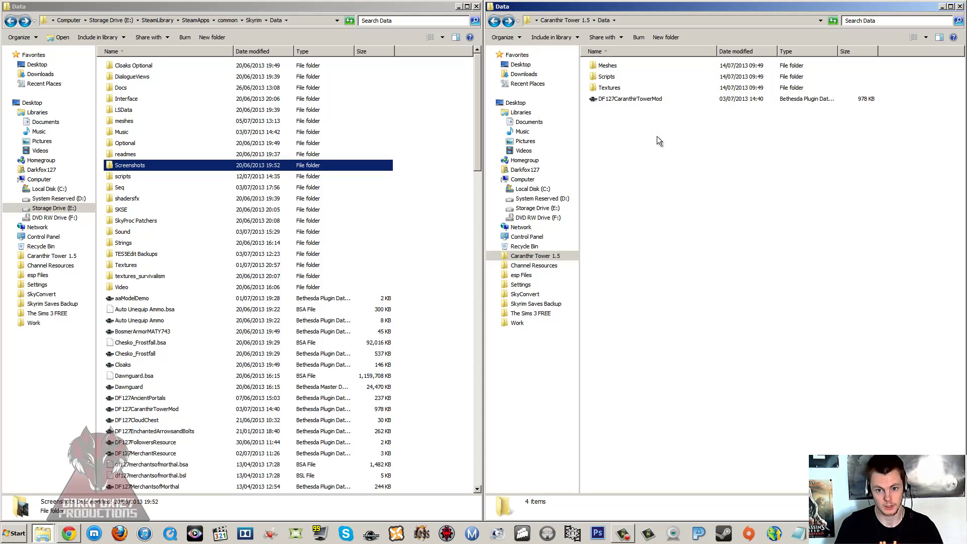
pyautogui.click(605, 66)
pyautogui.click(611, 88)
pyautogui.click(611, 121)
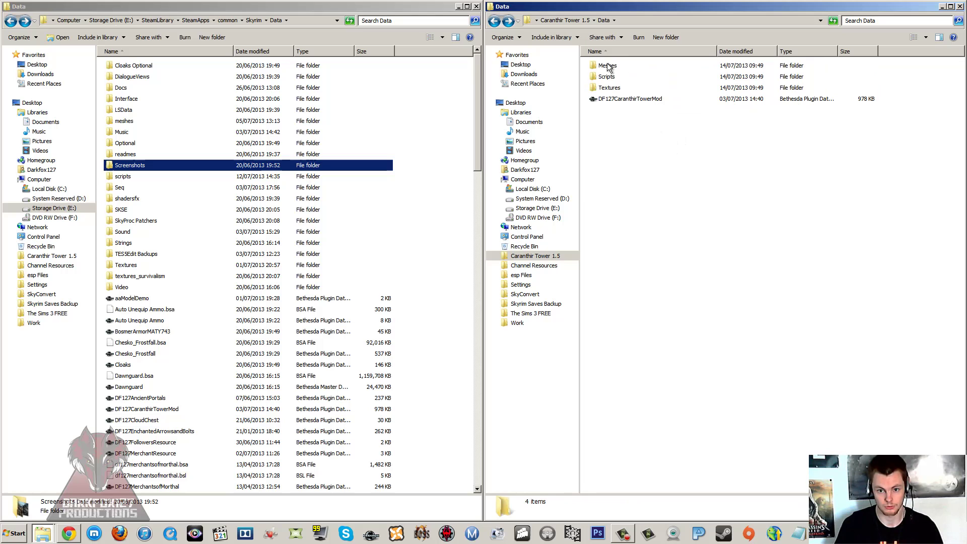
pyautogui.click(144, 244)
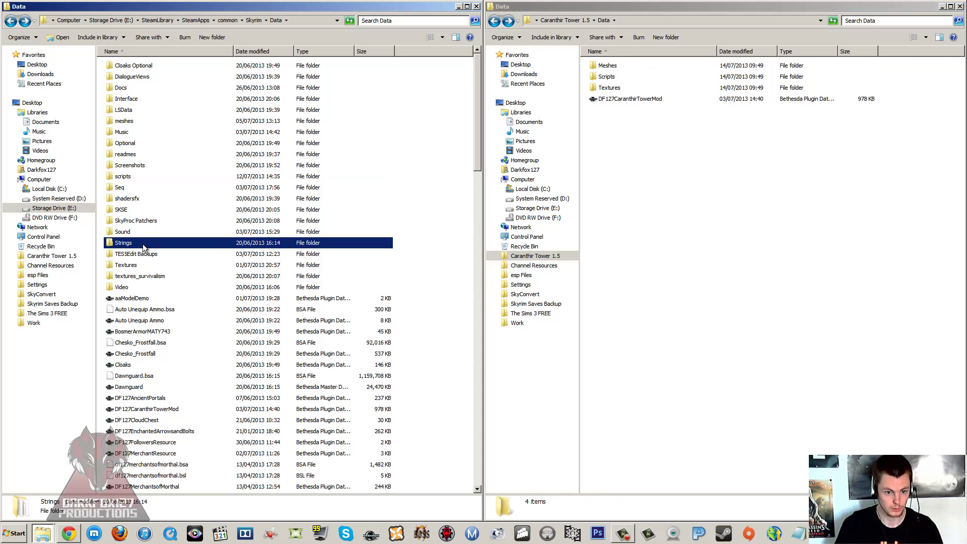
pyautogui.click(135, 266)
pyautogui.doubleClick(136, 267)
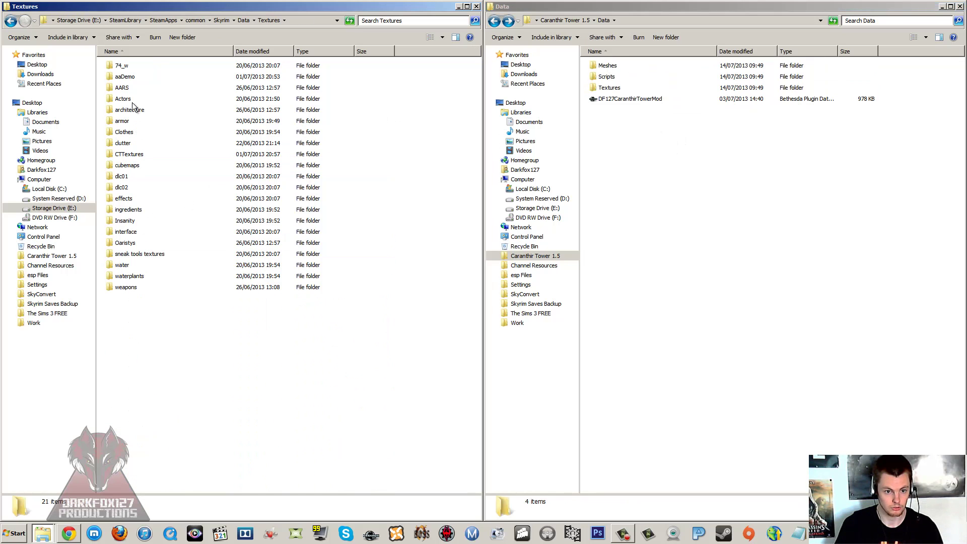
pyautogui.click(127, 100)
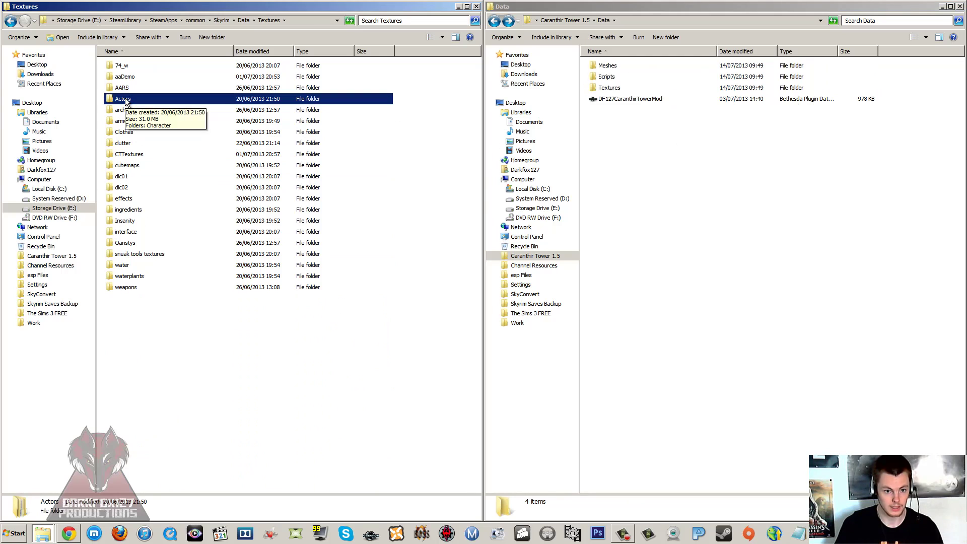
pyautogui.doubleClick(126, 101)
pyautogui.doubleClick(143, 98)
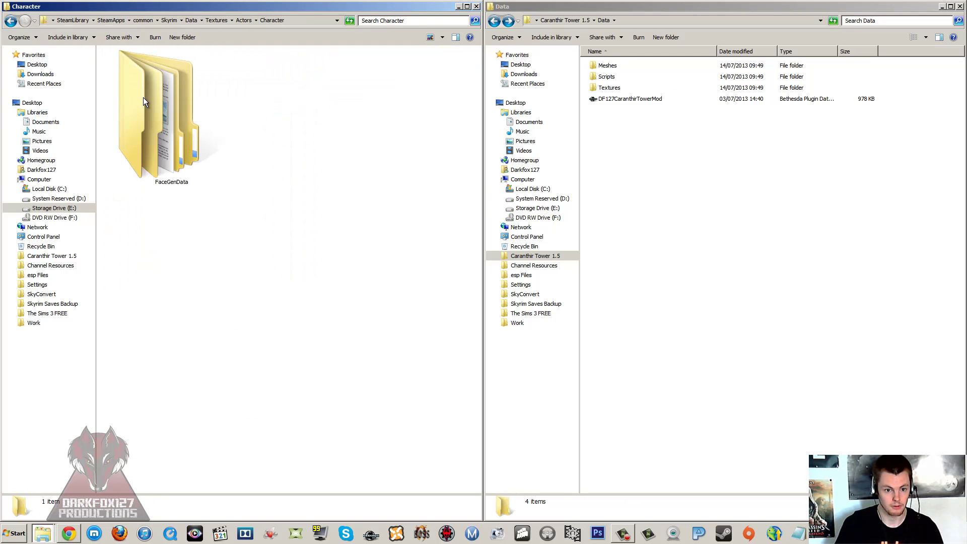
pyautogui.doubleClick(146, 107)
pyautogui.doubleClick(155, 119)
pyautogui.click(181, 143)
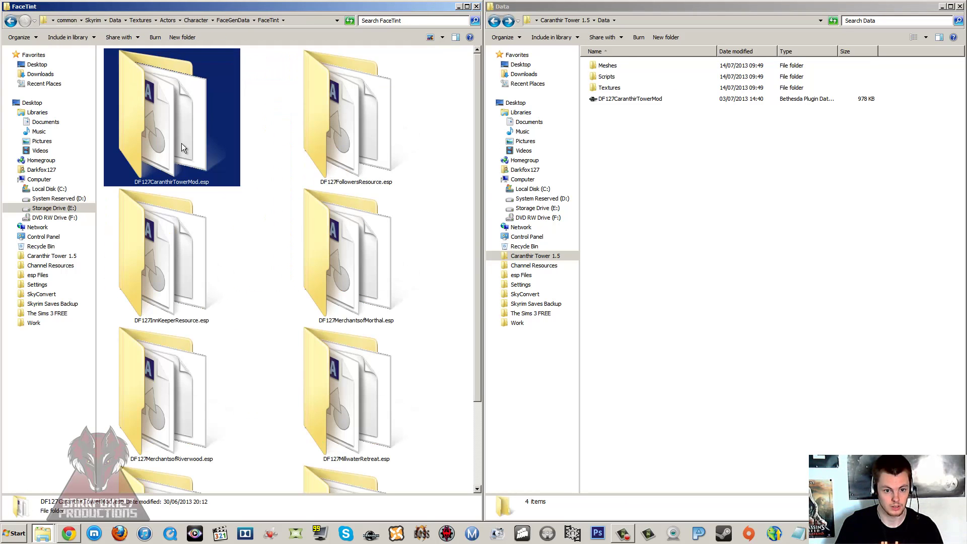
pyautogui.doubleClick(210, 147)
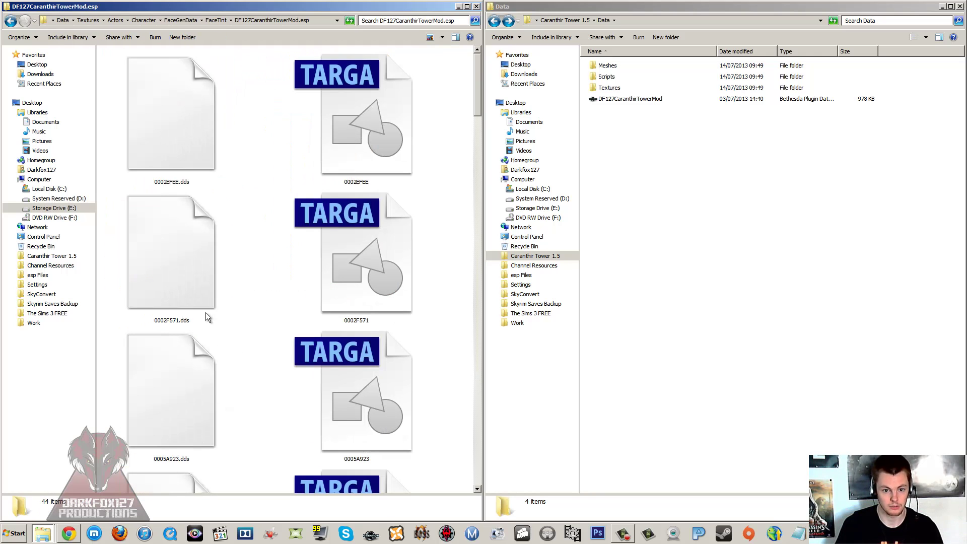
pyautogui.click(11, 22)
pyautogui.click(11, 21)
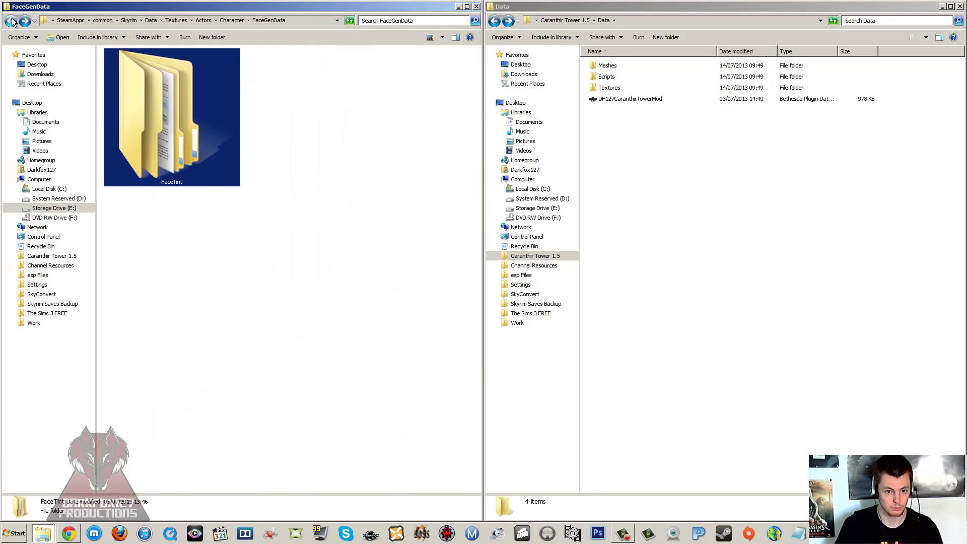
pyautogui.click(11, 21)
pyautogui.click(11, 21)
pyautogui.click(11, 21)
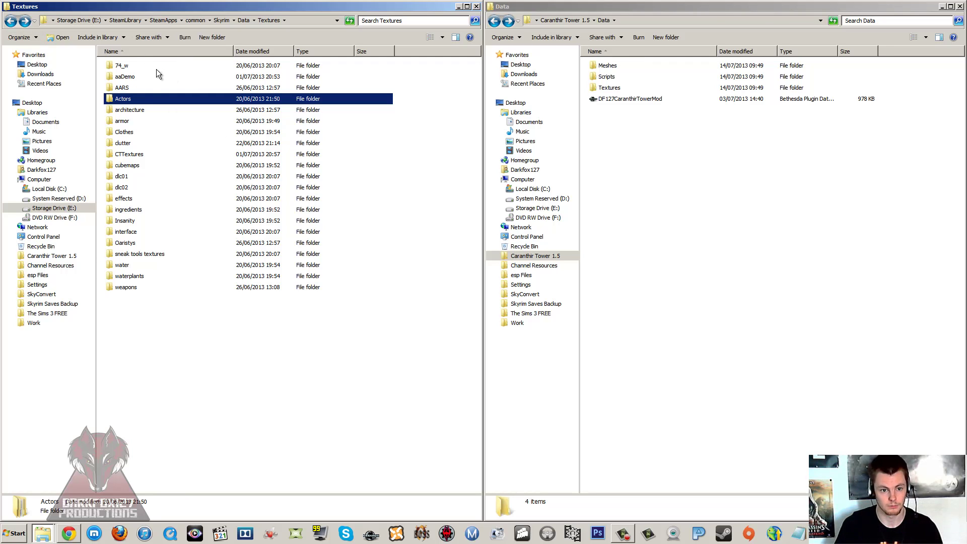
# Copy Skyrim's Actors folder and paste it into the mod's empty Textures folder.
pyautogui.click(687, 138)
pyautogui.rightClick(640, 141)
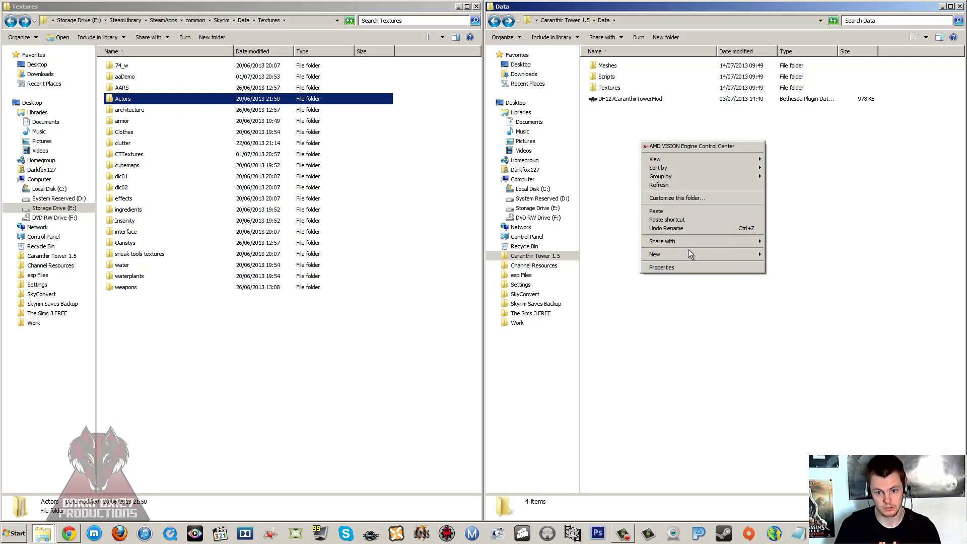
pyautogui.click(624, 129)
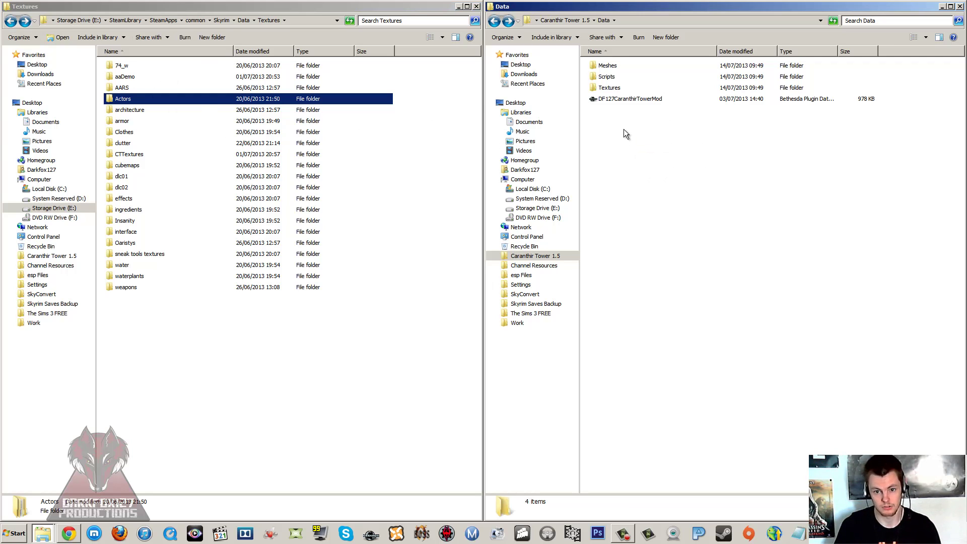
pyautogui.rightClick(120, 101)
pyautogui.click(152, 245)
pyautogui.doubleClick(614, 88)
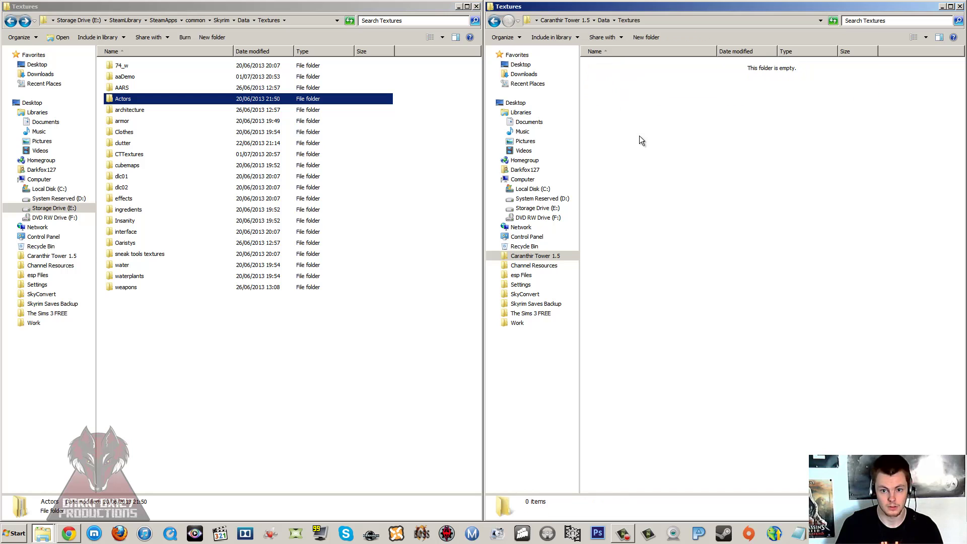
pyautogui.rightClick(639, 135)
pyautogui.click(652, 215)
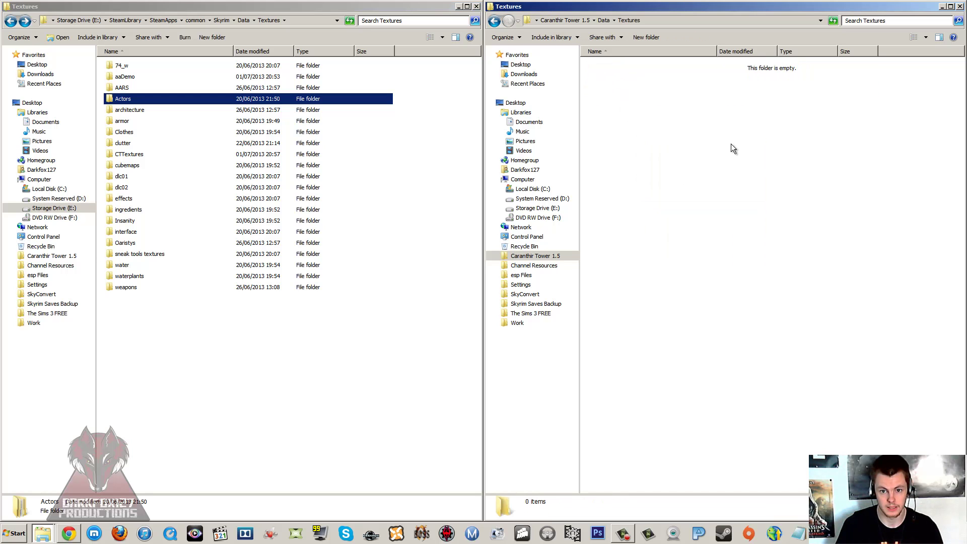
# In Actors\Character\FaceGenData\FaceTint, delete every folder except DF127CaranthirTowerMod.esp.
pyautogui.click(622, 71)
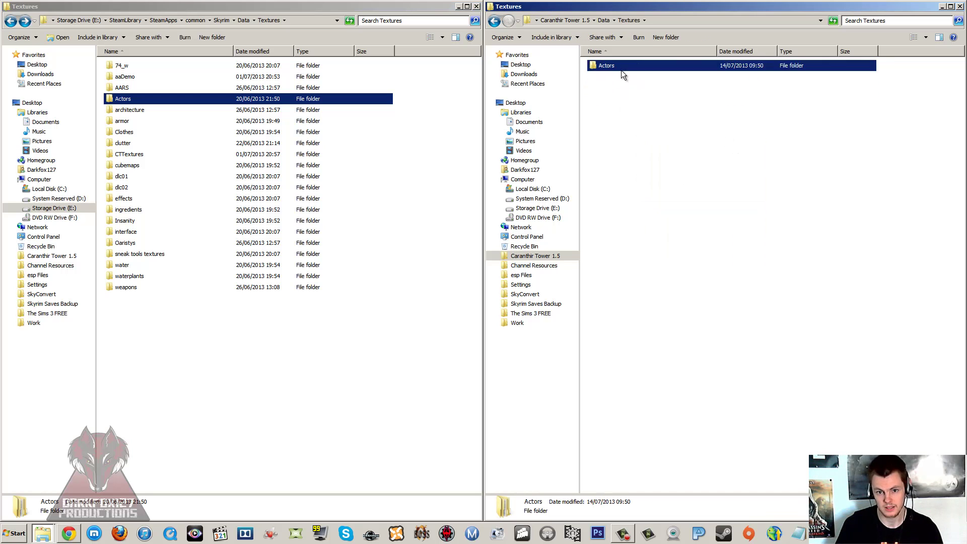
pyautogui.doubleClick(621, 69)
pyautogui.doubleClick(621, 68)
pyautogui.doubleClick(621, 68)
pyautogui.doubleClick(621, 68)
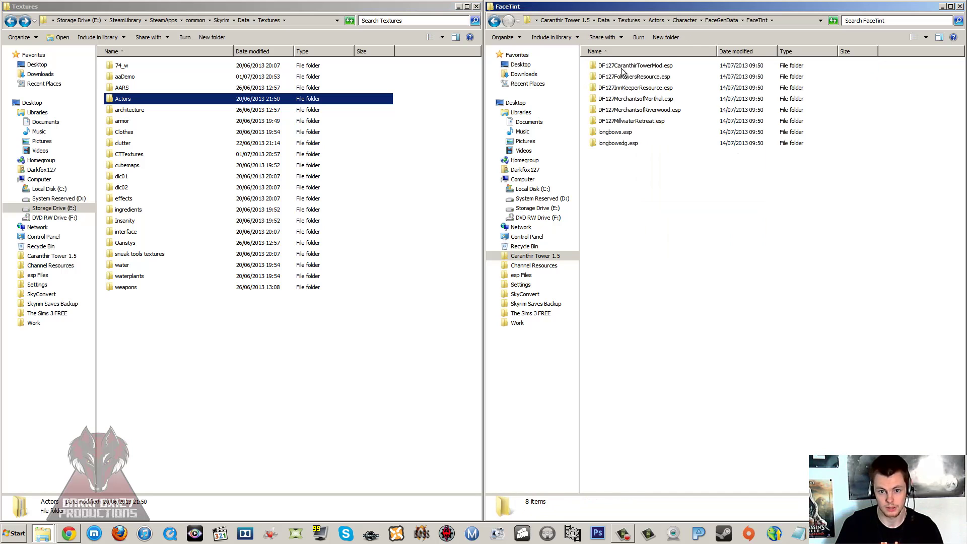
pyautogui.hotkey('ctrl', 'a')
pyautogui.keyDown('ctrl'); pyautogui.click(655, 68); pyautogui.keyUp('ctrl')
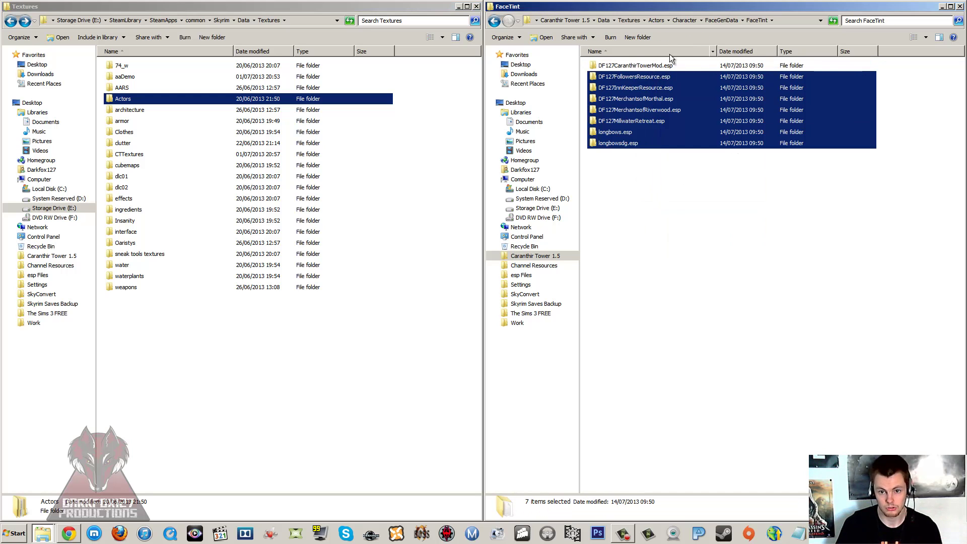
pyautogui.press('Delete')
pyautogui.press('Return')
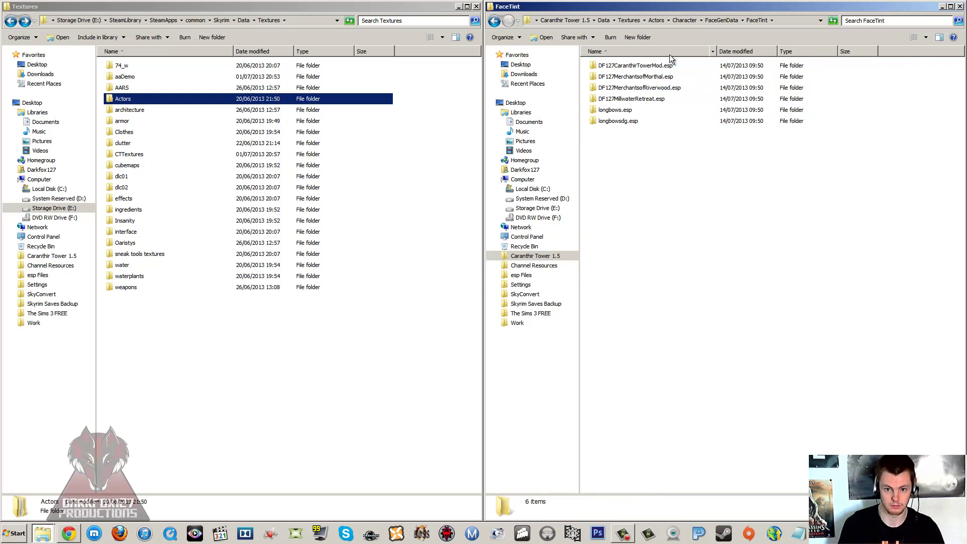
# Return up through the folders to the mod's Data folder.
pyautogui.click(500, 20)
pyautogui.click(500, 21)
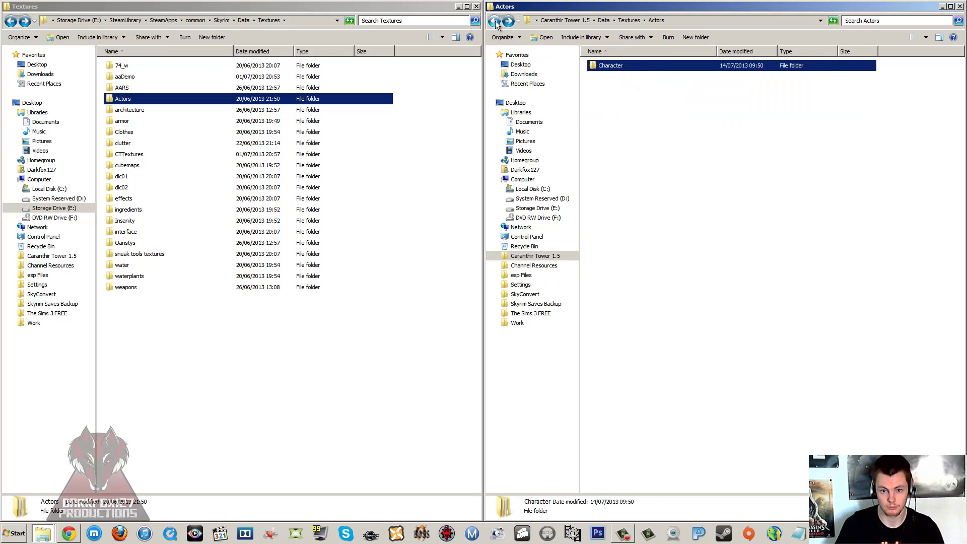
pyautogui.click(500, 21)
pyautogui.click(500, 21)
# Copy Skyrim's meshes\actors folder into the mod's empty Meshes folder.
pyautogui.doubleClick(607, 65)
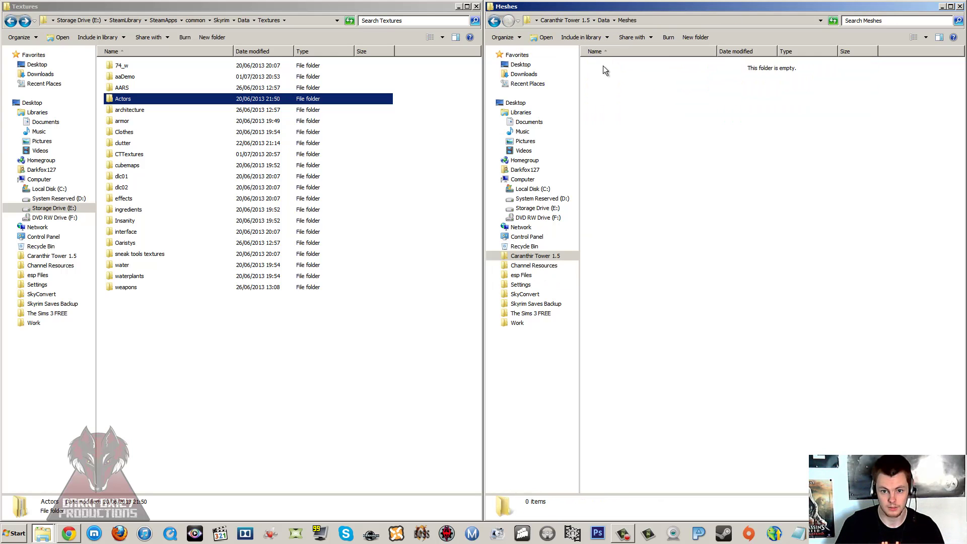
pyautogui.click(11, 22)
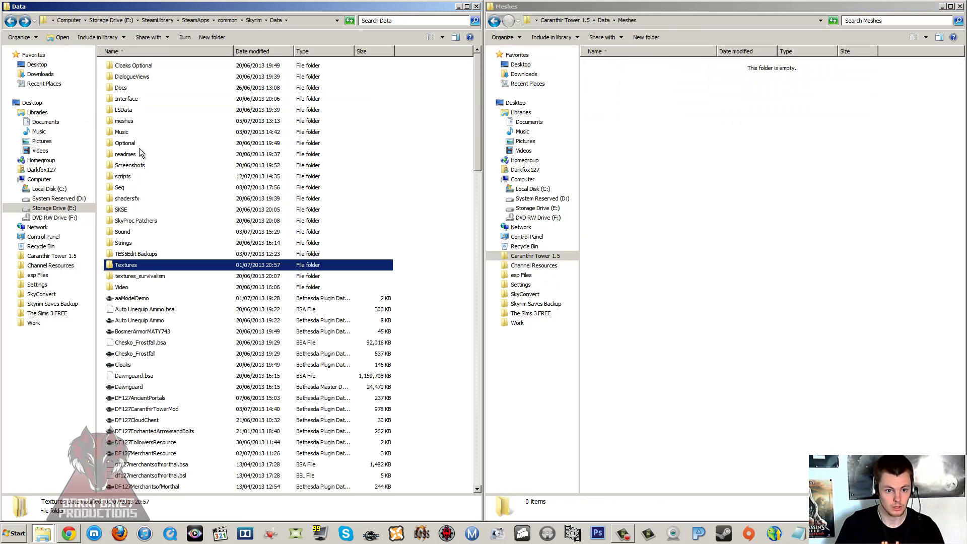
pyautogui.doubleClick(124, 121)
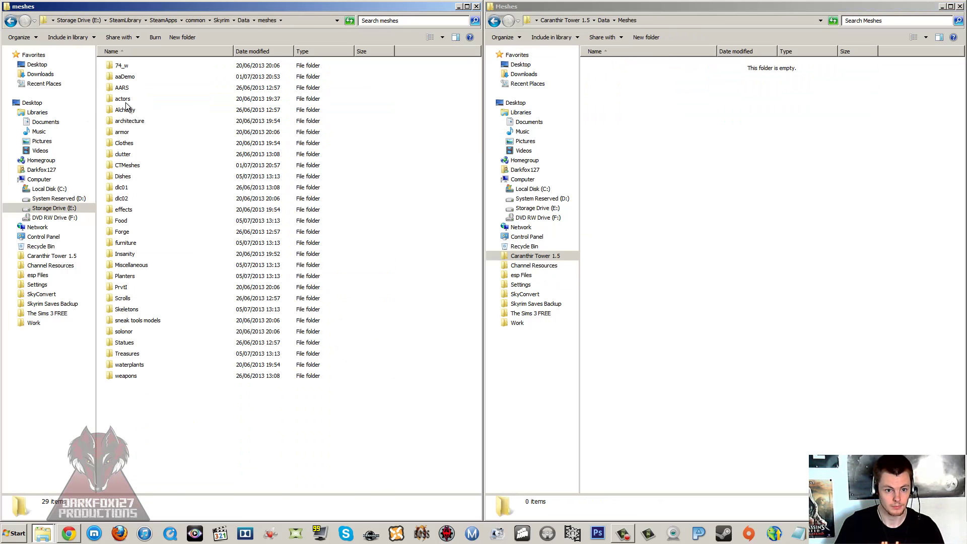
pyautogui.click(126, 100)
pyautogui.rightClick(126, 100)
pyautogui.click(151, 246)
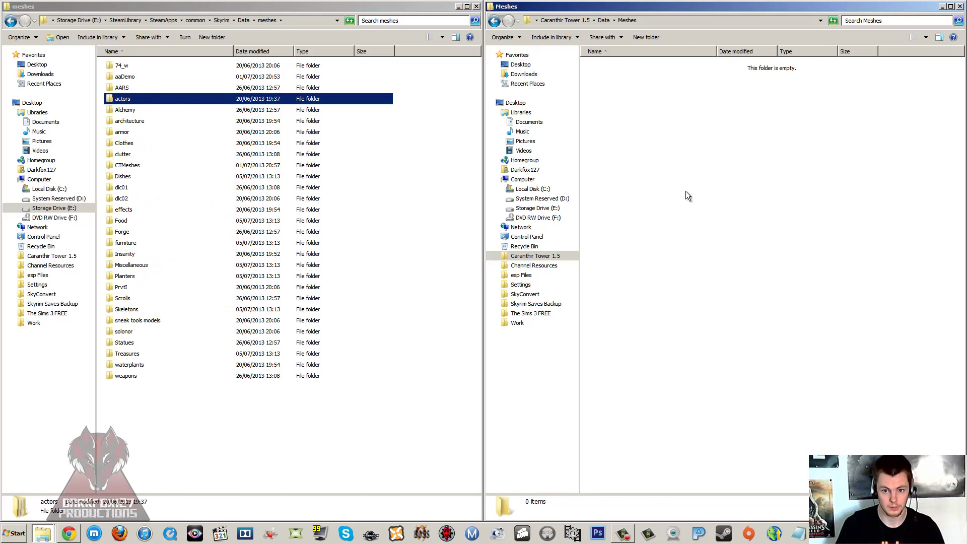
pyautogui.rightClick(686, 192)
pyautogui.click(702, 260)
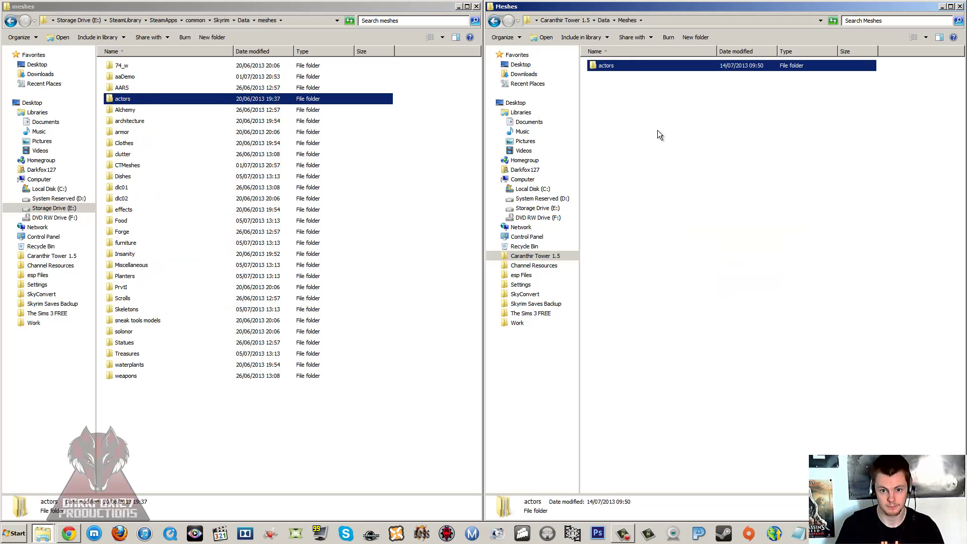
# In actors\character, delete animations and both character assets folders, keeping facegendata.
pyautogui.doubleClick(619, 65)
pyautogui.doubleClick(618, 64)
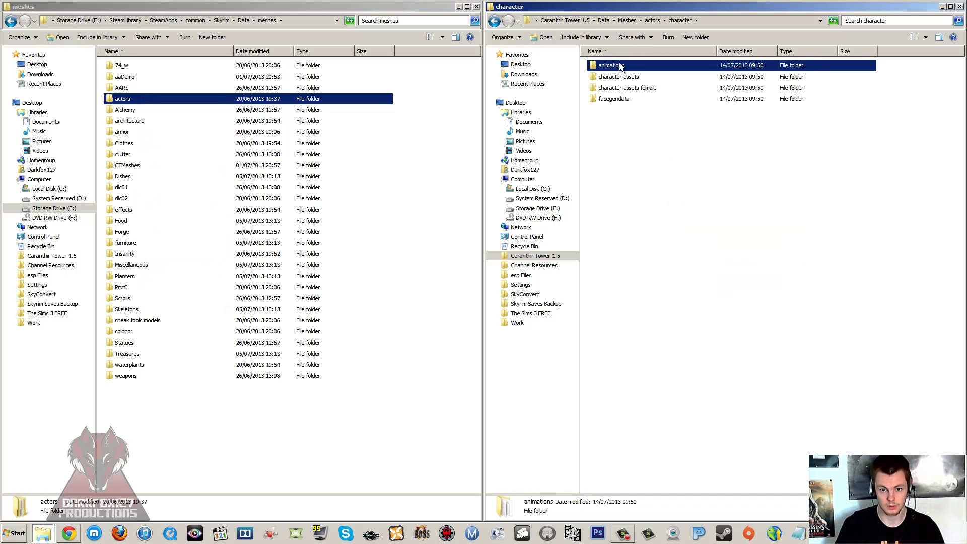
pyautogui.keyDown('shift'); pyautogui.click(626, 101); pyautogui.keyUp('shift')
pyautogui.keyDown('ctrl'); pyautogui.click(624, 89); pyautogui.keyUp('ctrl')
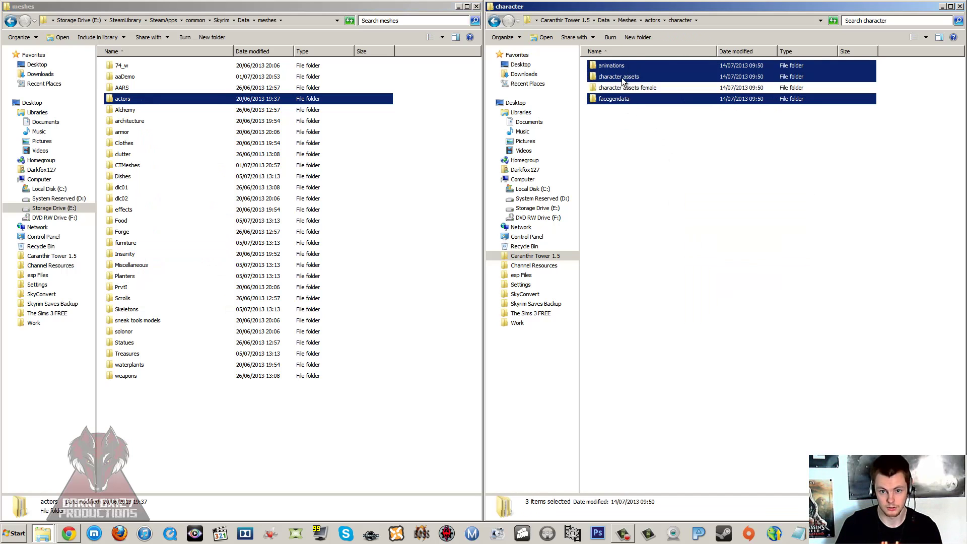
pyautogui.keyDown('ctrl'); pyautogui.click(623, 77); pyautogui.keyUp('ctrl')
pyautogui.keyDown('ctrl'); pyautogui.click(622, 65); pyautogui.keyUp('ctrl')
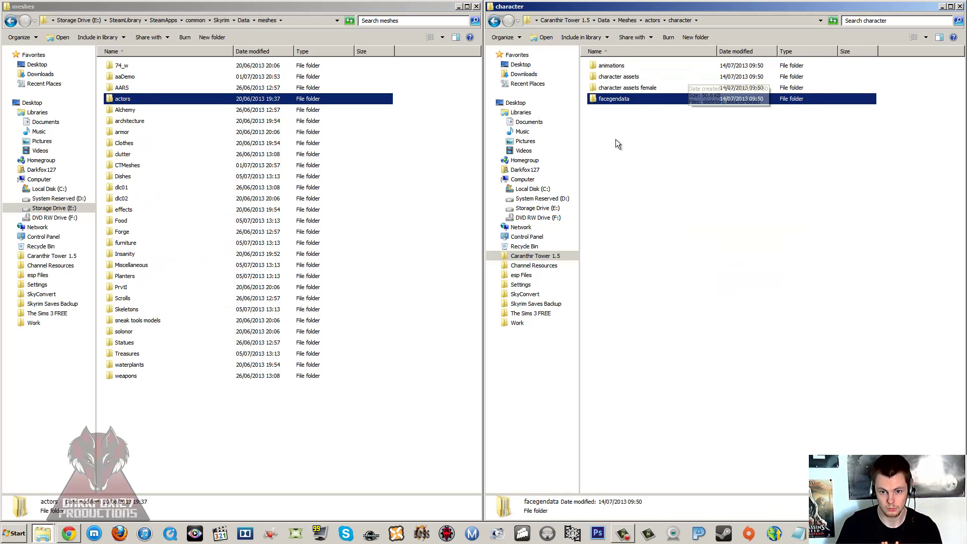
pyautogui.moveTo(628, 177); pyautogui.dragTo(631, 21)
pyautogui.keyDown('ctrl'); pyautogui.click(623, 102); pyautogui.keyUp('ctrl')
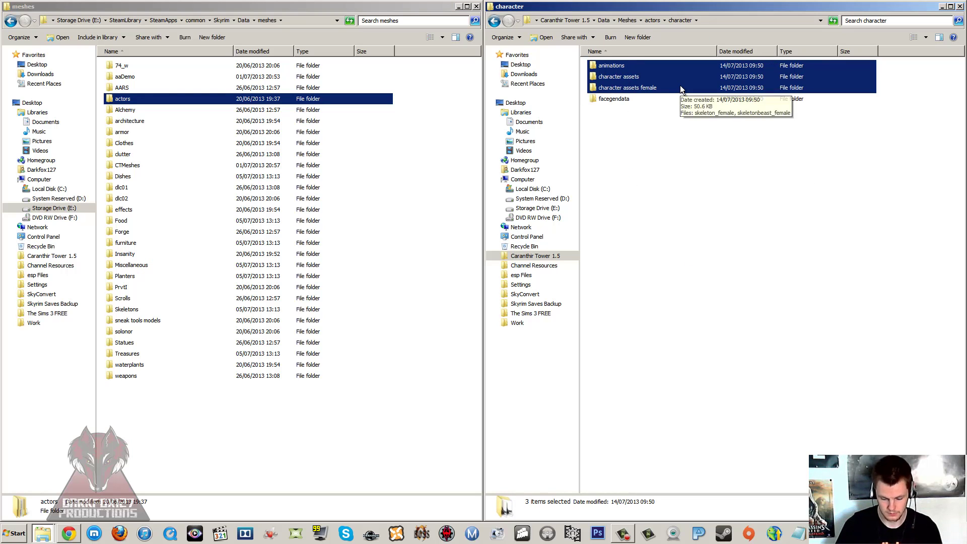
pyautogui.press('Delete')
# Trim facegendata\facegeom to only DF127CaranthirTowerMod.esp, then head back toward Data.
pyautogui.doubleClick(621, 66)
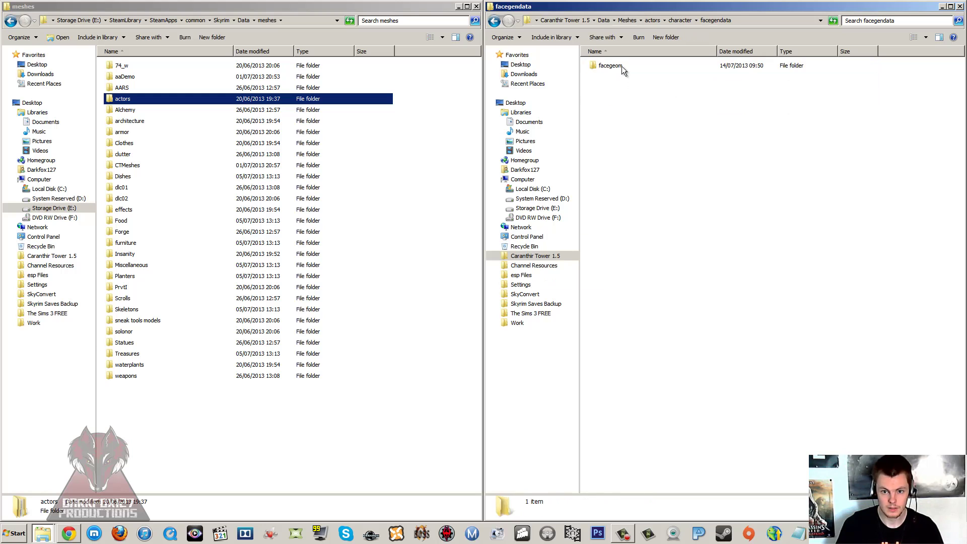
pyautogui.doubleClick(622, 65)
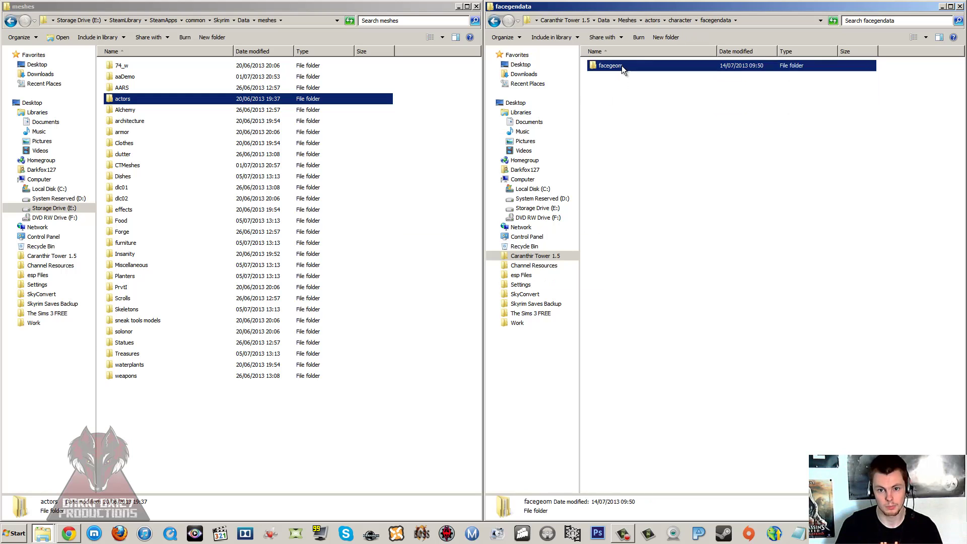
pyautogui.moveTo(655, 162); pyautogui.dragTo(650, 60)
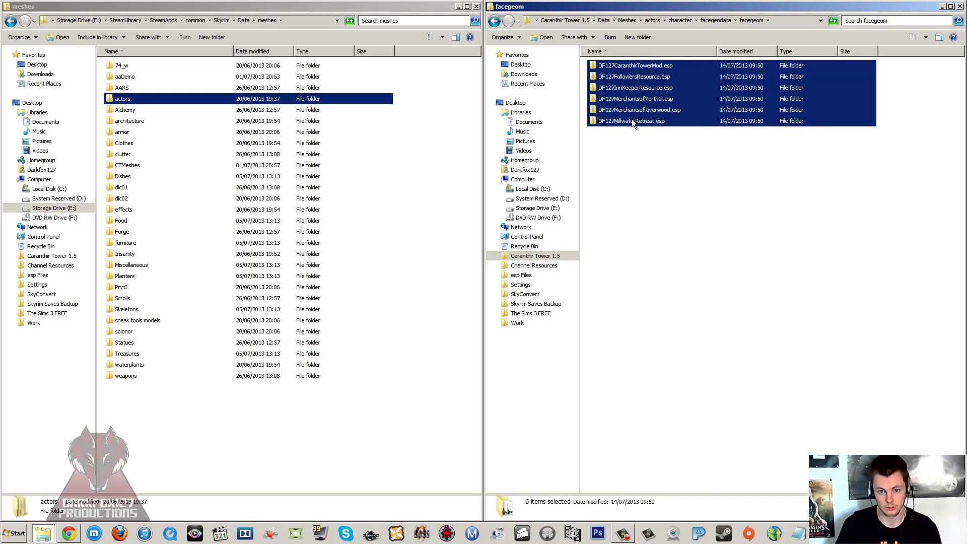
pyautogui.keyDown('ctrl'); pyautogui.click(634, 70); pyautogui.keyUp('ctrl')
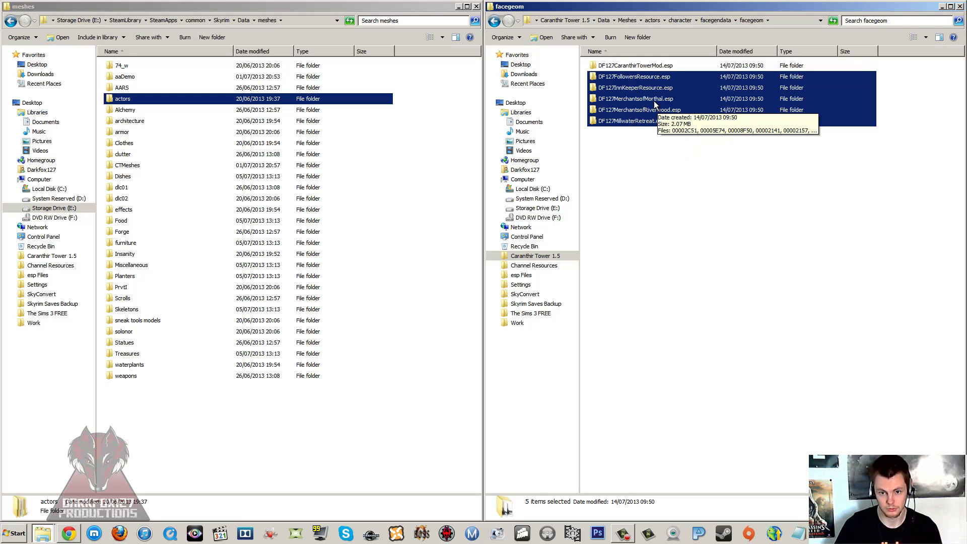
pyautogui.press('Delete')
pyautogui.press('Return')
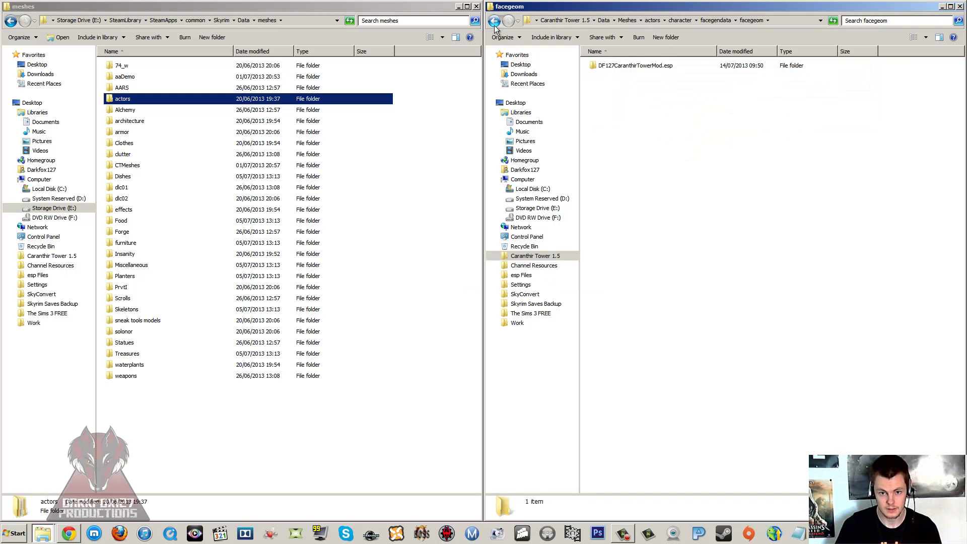
pyautogui.click(494, 21)
pyautogui.click(494, 21)
# Copy Skyrim's Music folder with its four .xwm tracks into the mod's Data folder.
pyautogui.click(494, 21)
pyautogui.click(494, 21)
pyautogui.click(494, 22)
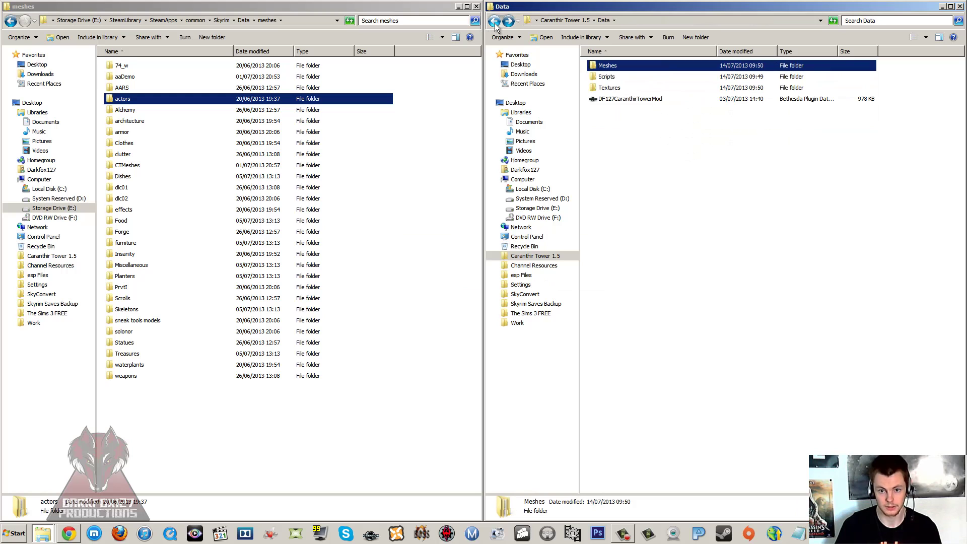
pyautogui.click(632, 121)
pyautogui.click(8, 23)
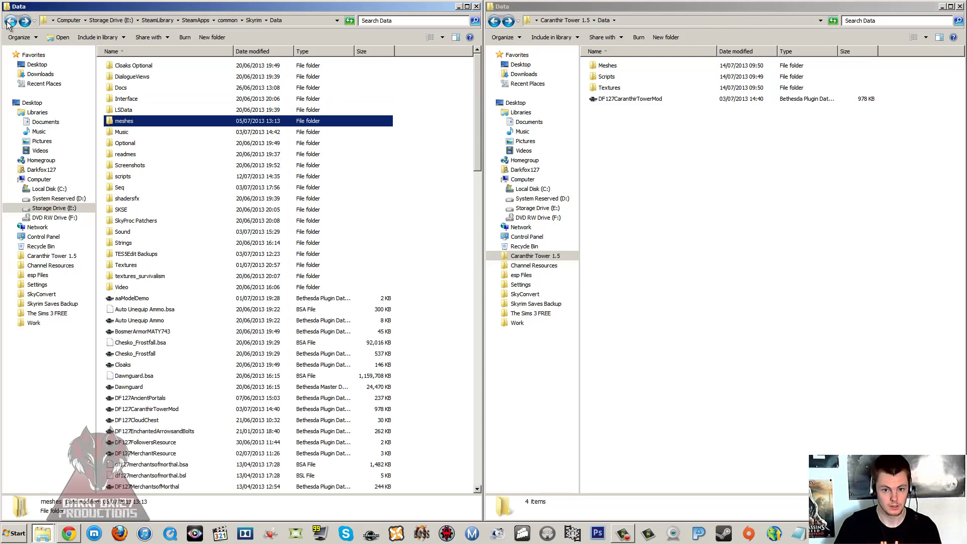
pyautogui.doubleClick(124, 133)
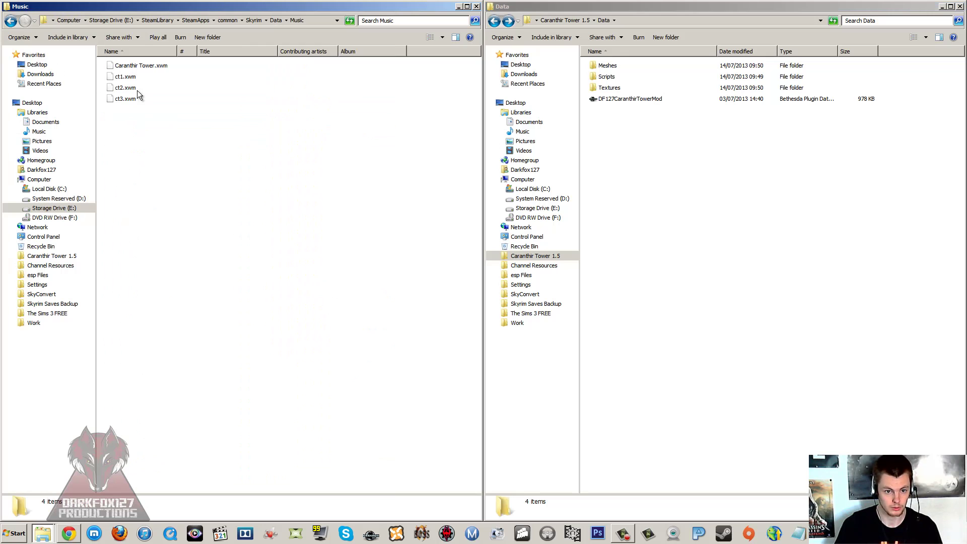
pyautogui.click(10, 21)
pyautogui.rightClick(130, 133)
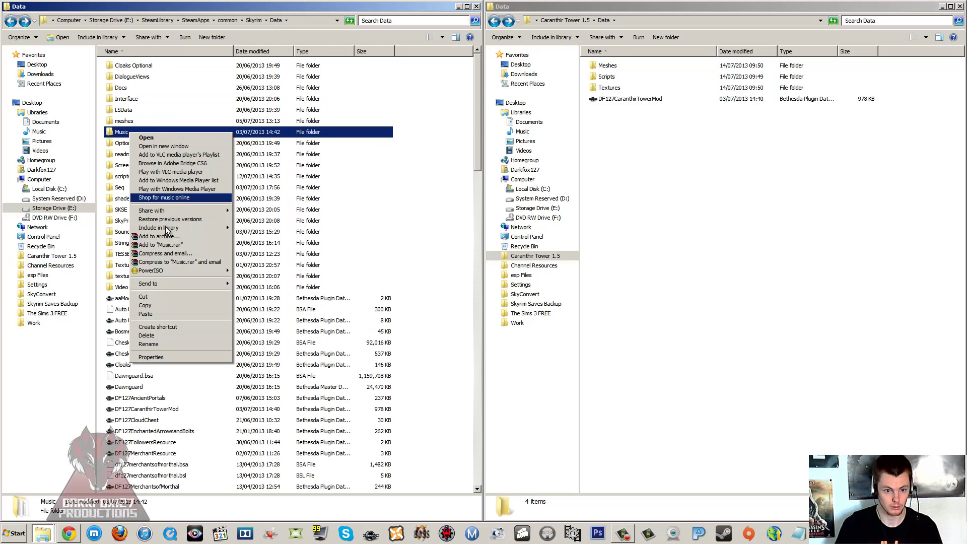
pyautogui.click(146, 312)
pyautogui.rightClick(723, 222)
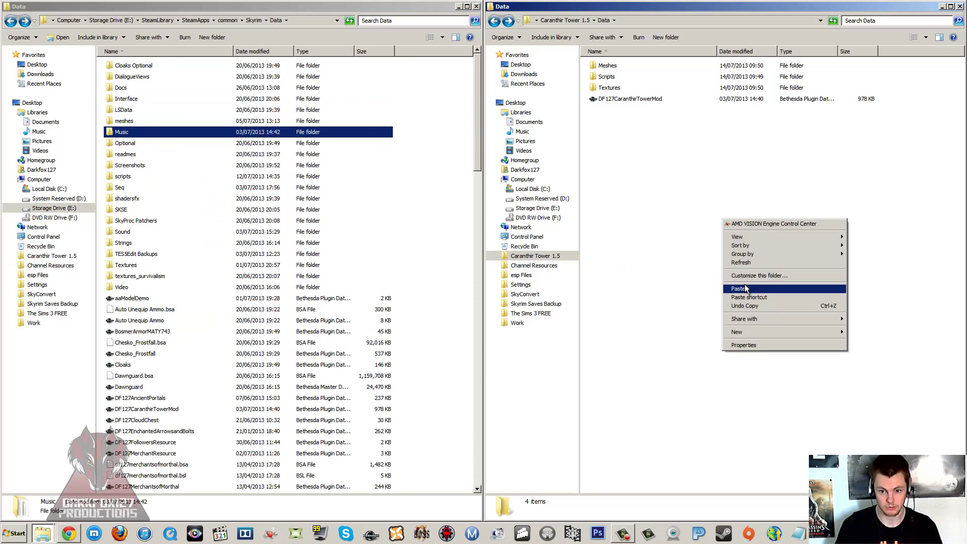
pyautogui.click(738, 288)
pyautogui.click(153, 177)
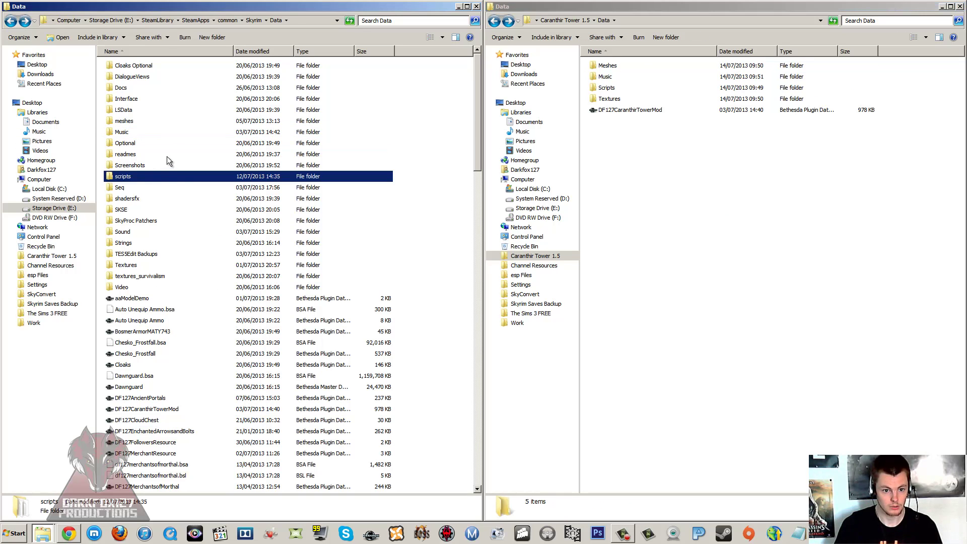
# Copy Skyrim's Seq folder into the mod's Data folder.
pyautogui.doubleClick(135, 188)
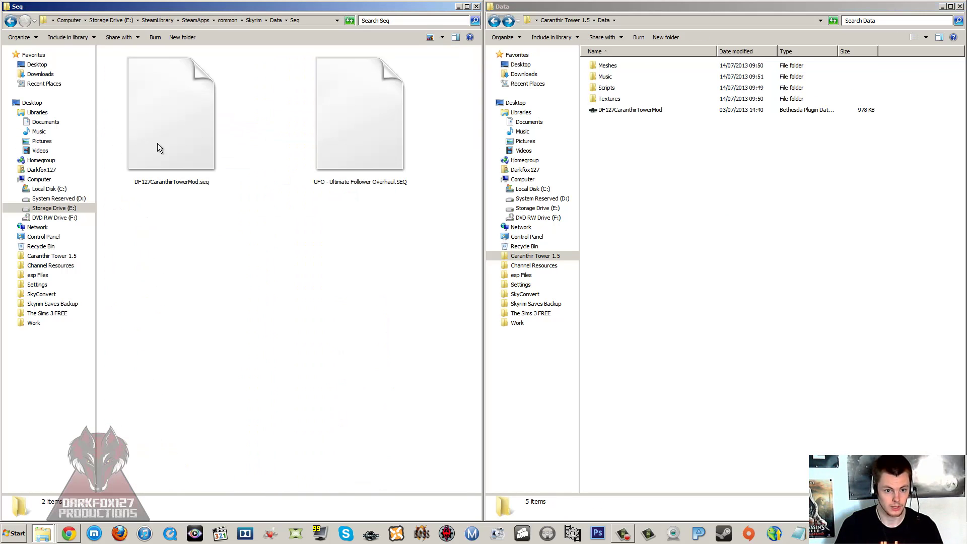
pyautogui.click(11, 21)
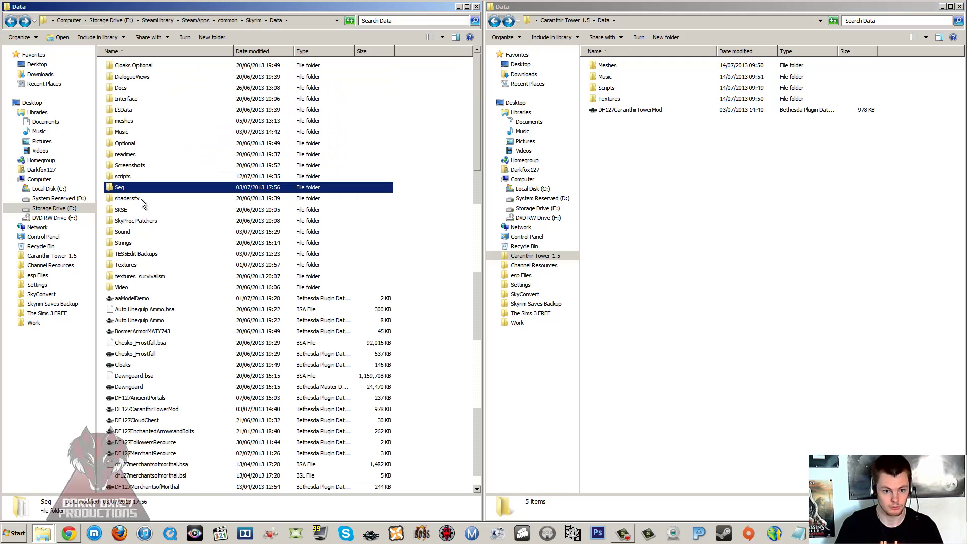
pyautogui.rightClick(126, 190)
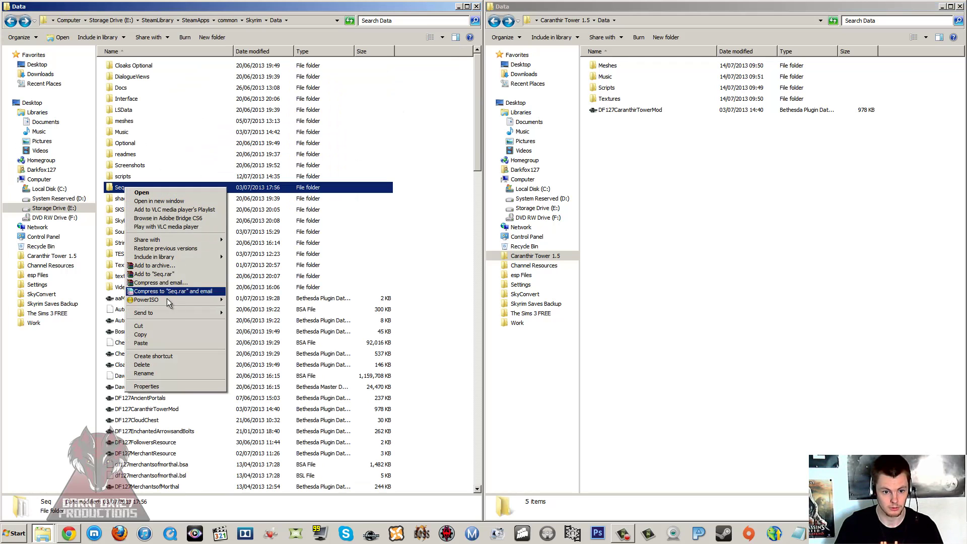
pyautogui.click(175, 335)
pyautogui.rightClick(688, 241)
pyautogui.click(703, 311)
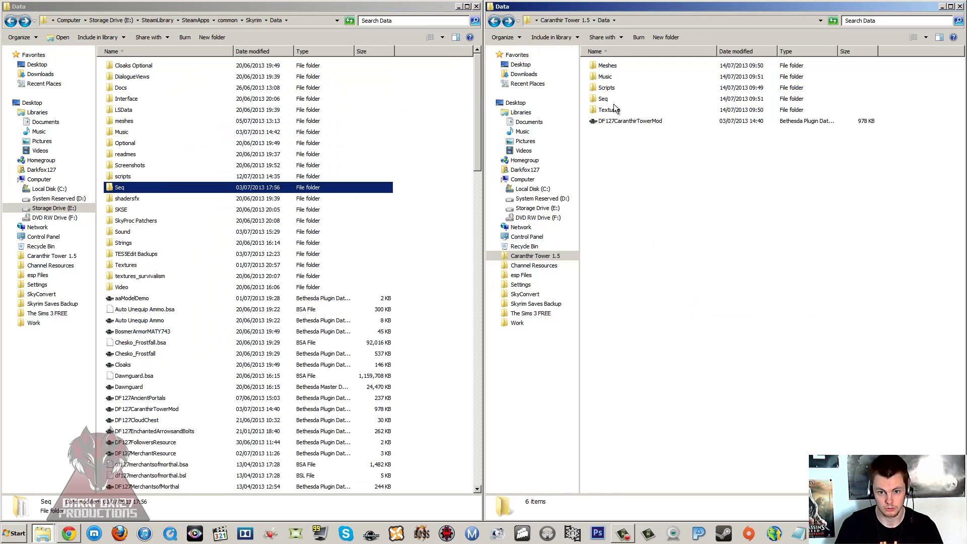
# Delete 'UFO - Ultimate Follower Overhaul.SEQ' from the copied Seq folder, leaving DF127CaranthirTowerMod.seq.
pyautogui.doubleClick(614, 101)
pyautogui.click(851, 68)
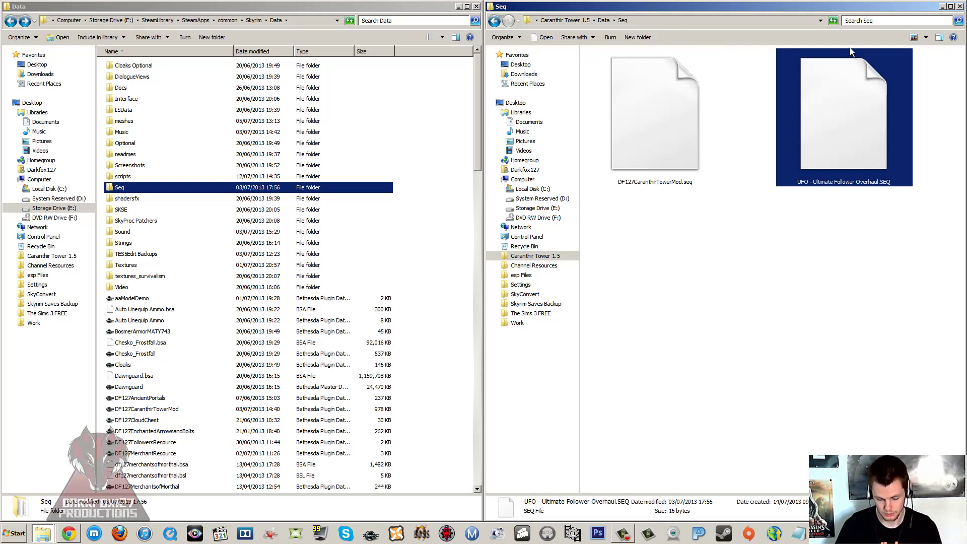
pyautogui.press('Delete')
pyautogui.press('Return')
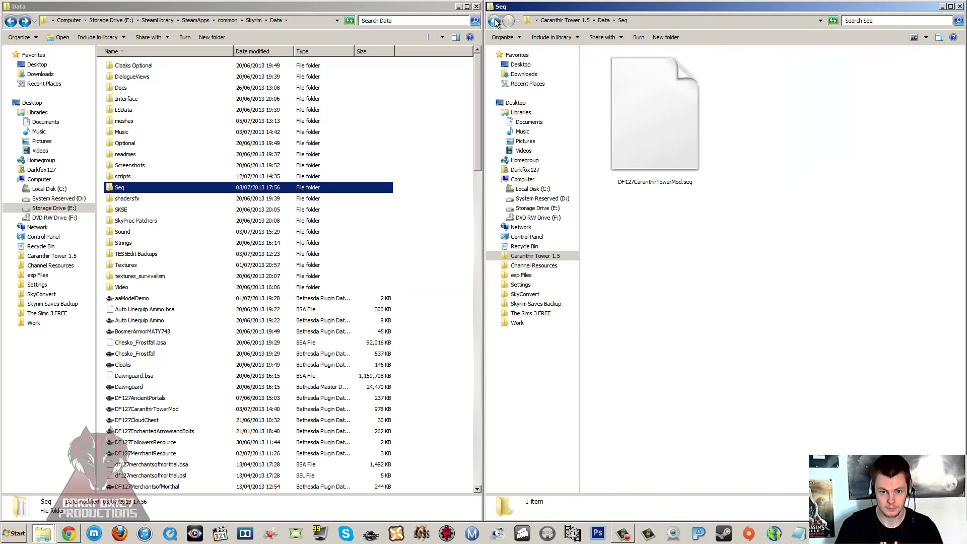
pyautogui.click(495, 22)
pyautogui.click(615, 146)
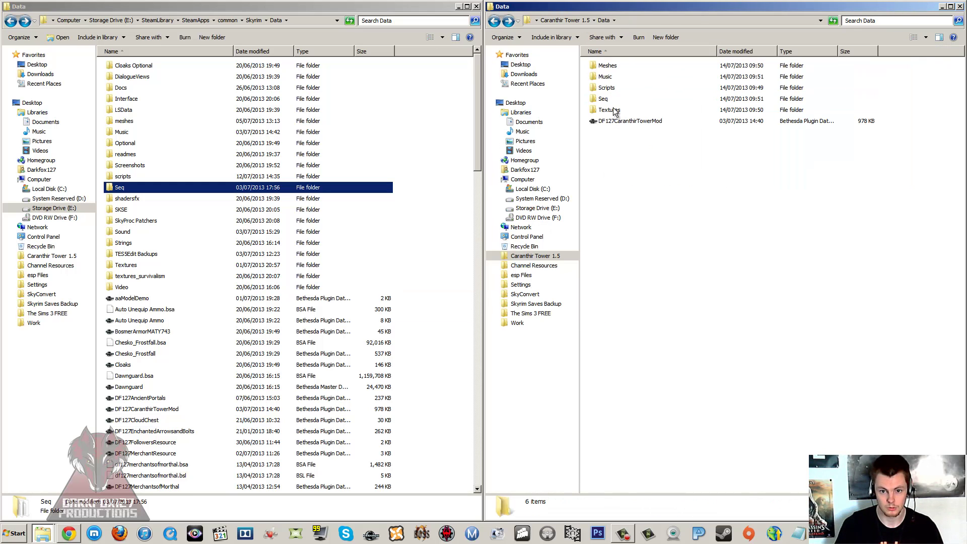
pyautogui.click(613, 121)
pyautogui.click(625, 153)
pyautogui.click(185, 227)
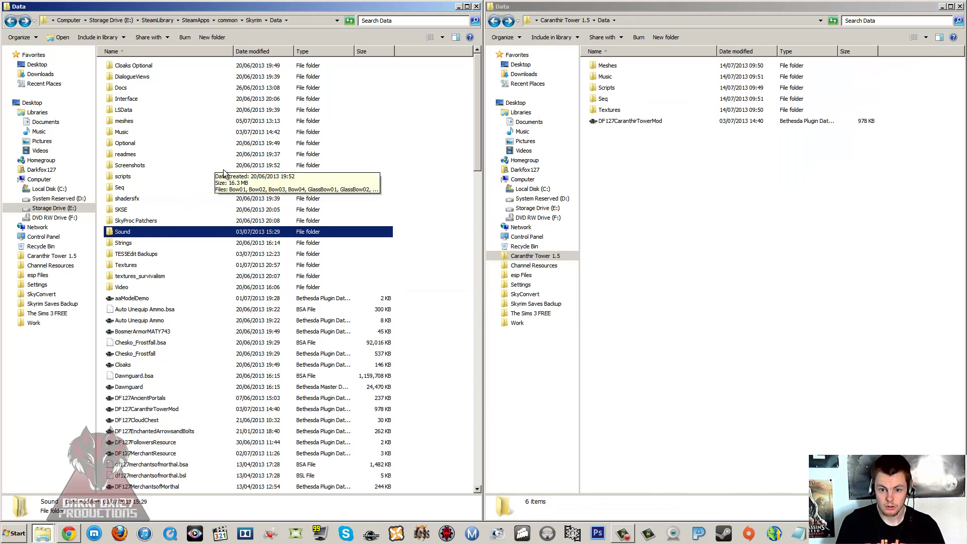
# Scroll through Skyrim's Data list, then go back to the top-level Caranthir Tower 1.5 folder.
pyautogui.click(154, 190)
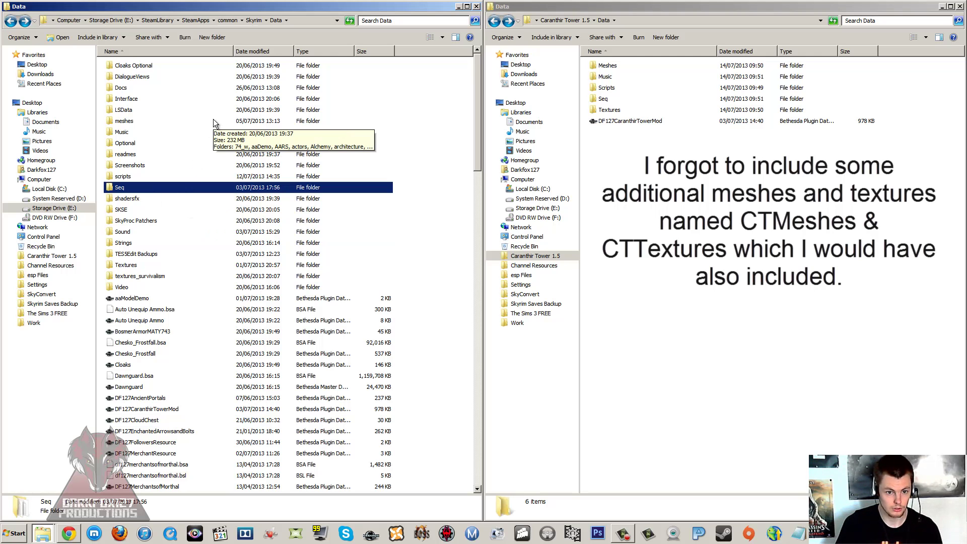
pyautogui.scroll(-9, 187, 136)
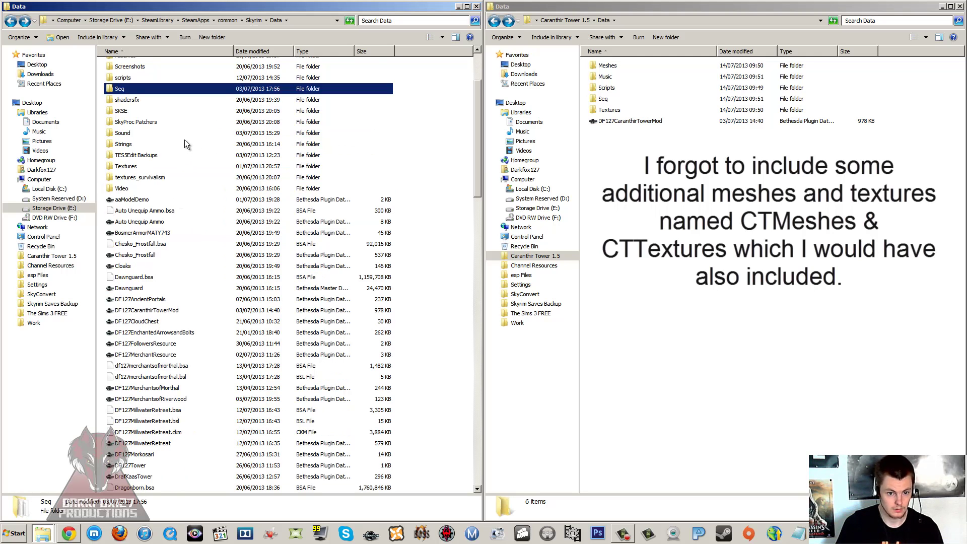
pyautogui.scroll(-20, 186, 137)
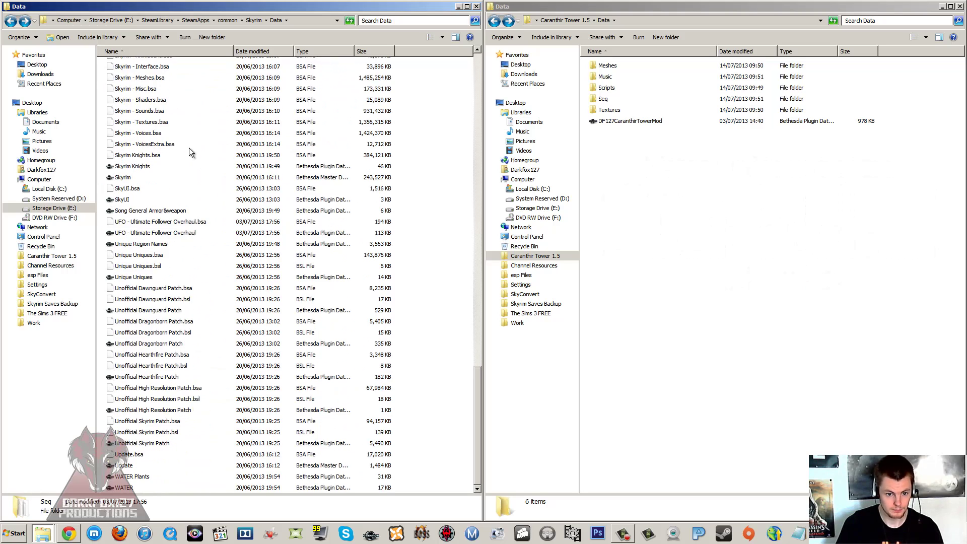
pyautogui.scroll(20, 191, 156)
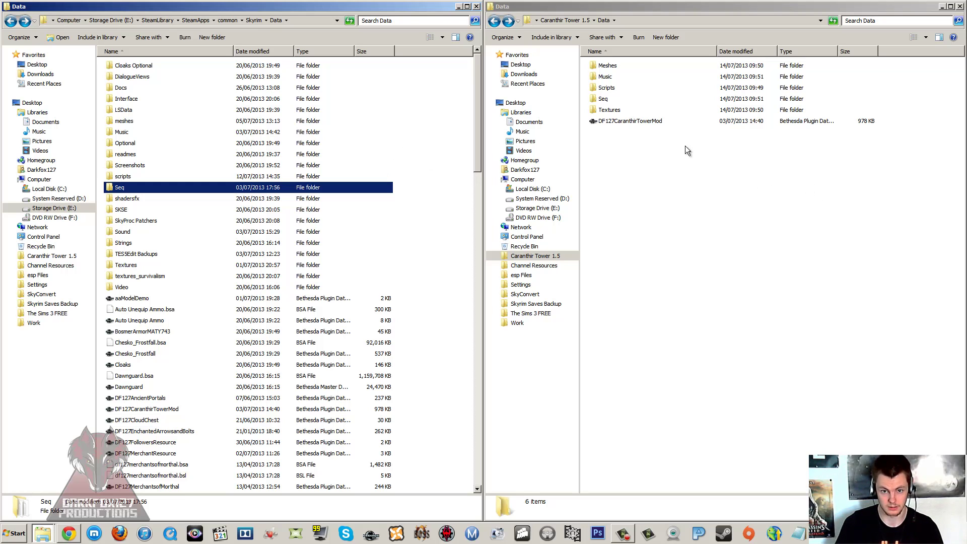
pyautogui.click(494, 23)
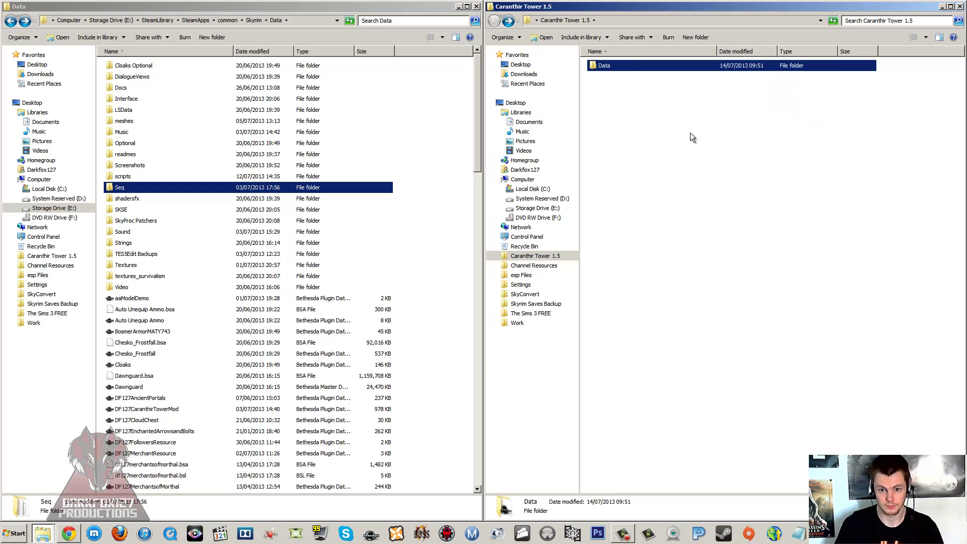
# Close the game's Data window and move the Caranthir Tower 1.5 window to mid-screen.
pyautogui.click(693, 139)
pyautogui.click(476, 6)
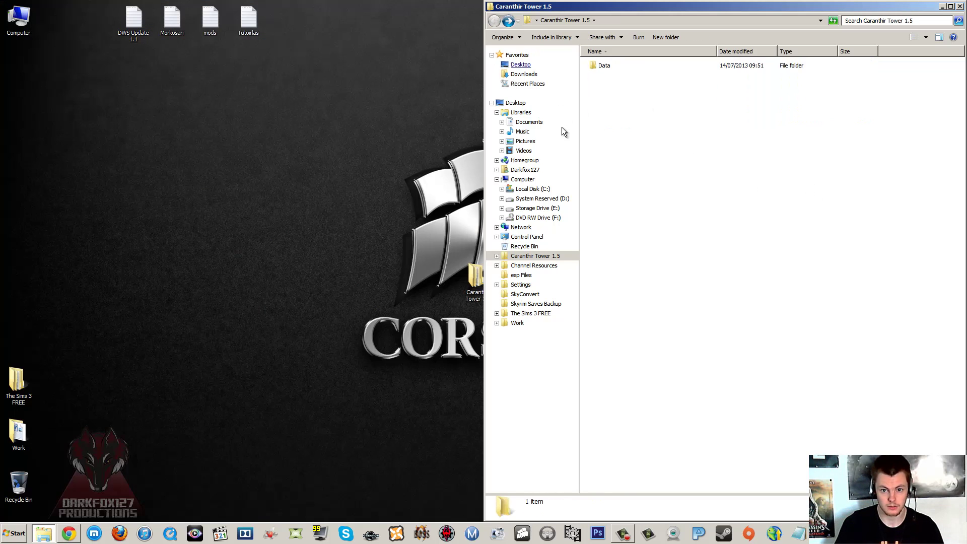
pyautogui.moveTo(929, 7); pyautogui.dragTo(698, 62)
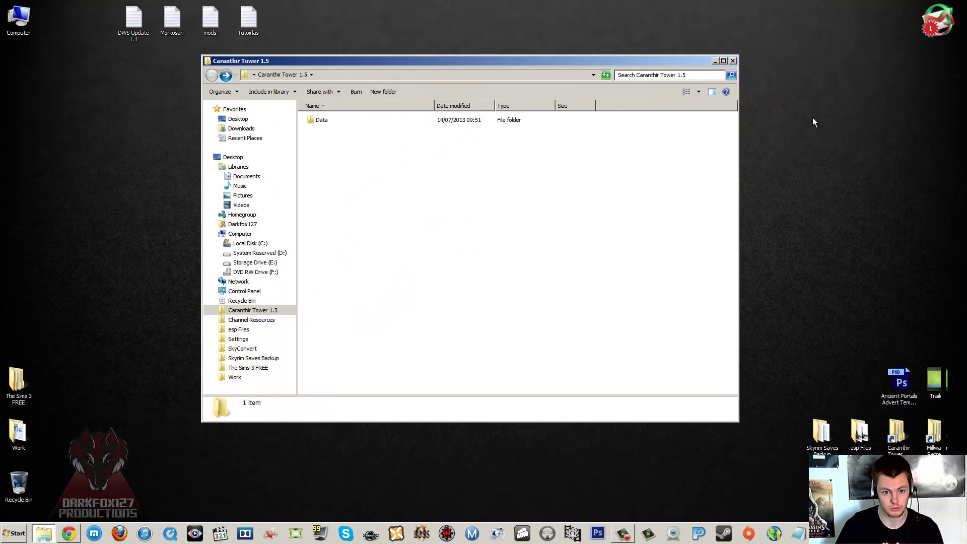
# Review the mod's Data contents: Meshes, Music, Scripts, Seq, Textures and the DF127CaranthirTowerMod plugin.
pyautogui.doubleClick(338, 121)
pyautogui.click(339, 122)
pyautogui.click(335, 132)
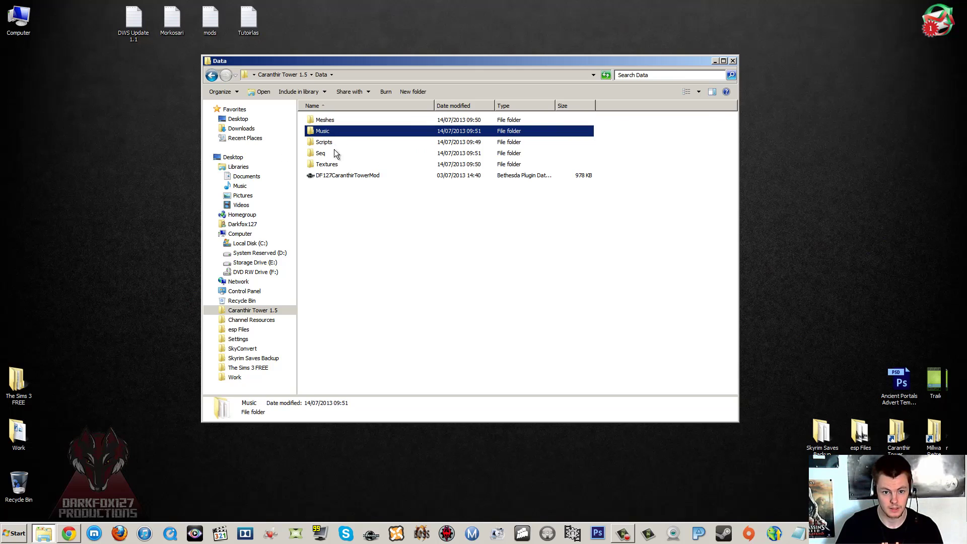
pyautogui.click(334, 143)
pyautogui.click(333, 154)
pyautogui.click(331, 165)
pyautogui.click(330, 177)
pyautogui.click(364, 234)
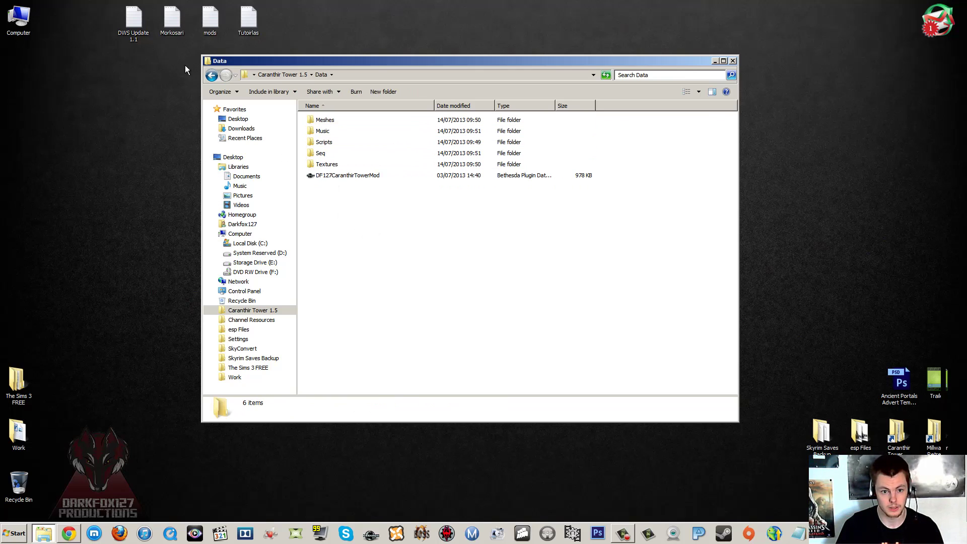
pyautogui.click(211, 75)
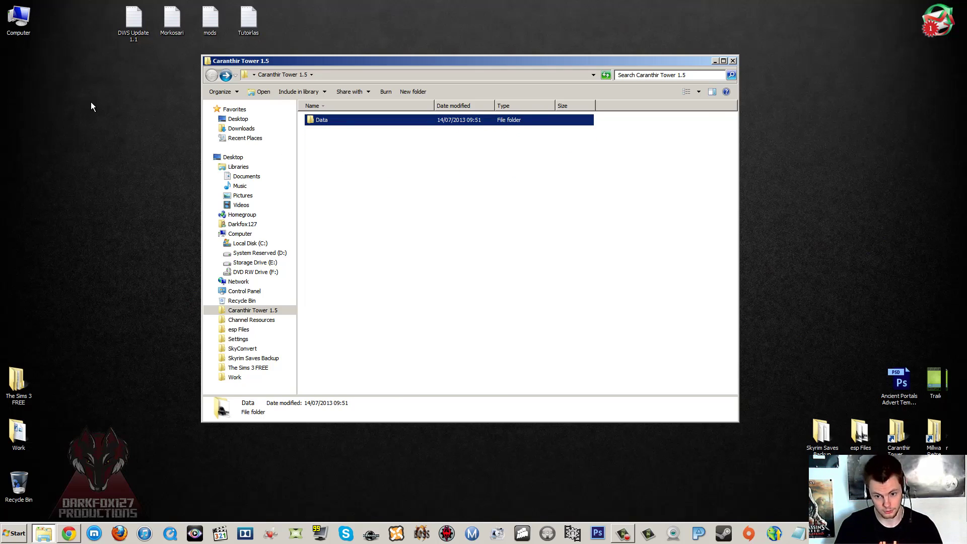
pyautogui.click(378, 174)
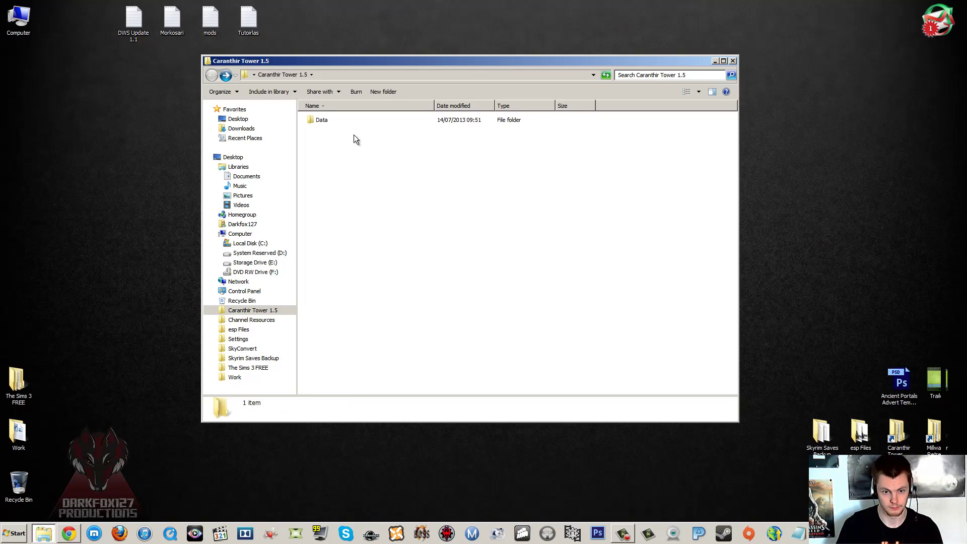
# Pack the Caranthir Tower 1.5 folder into Caranthir Tower 1.5.rar and place it below the folder.
pyautogui.click(733, 61)
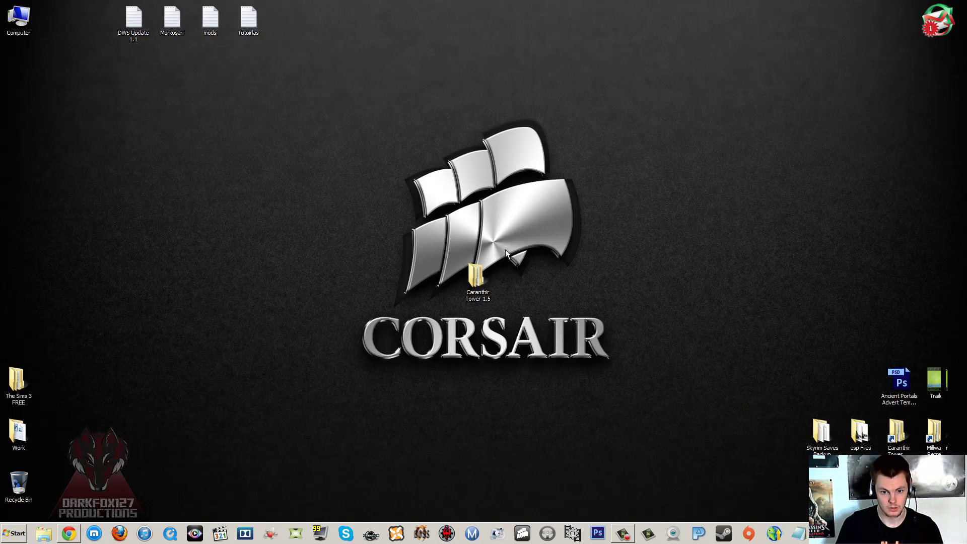
pyautogui.moveTo(12, 192); pyautogui.dragTo(13, 193)
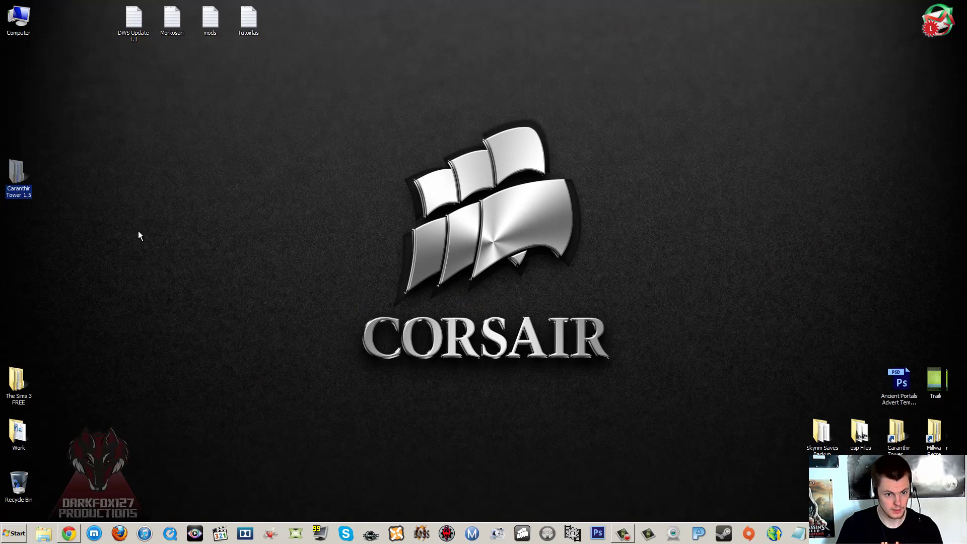
pyautogui.rightClick(22, 174)
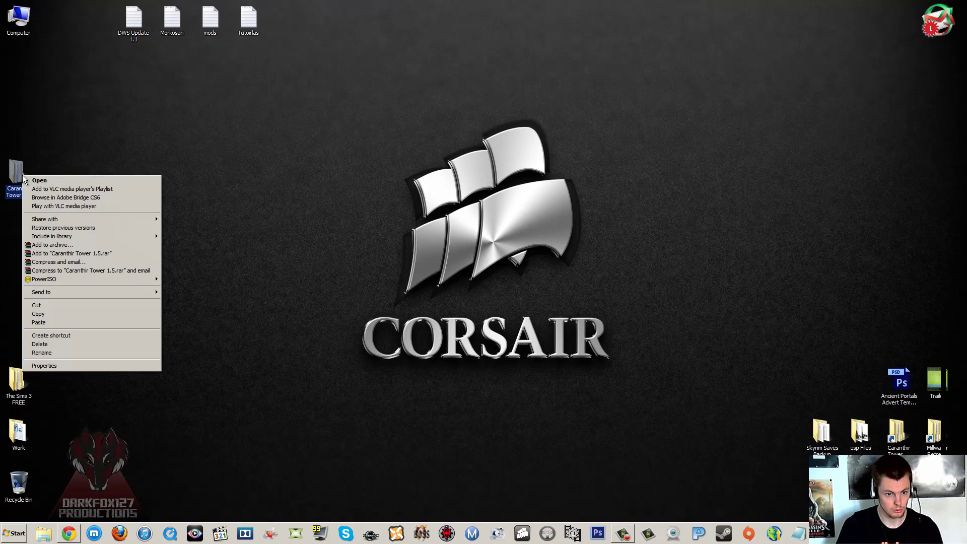
pyautogui.click(77, 245)
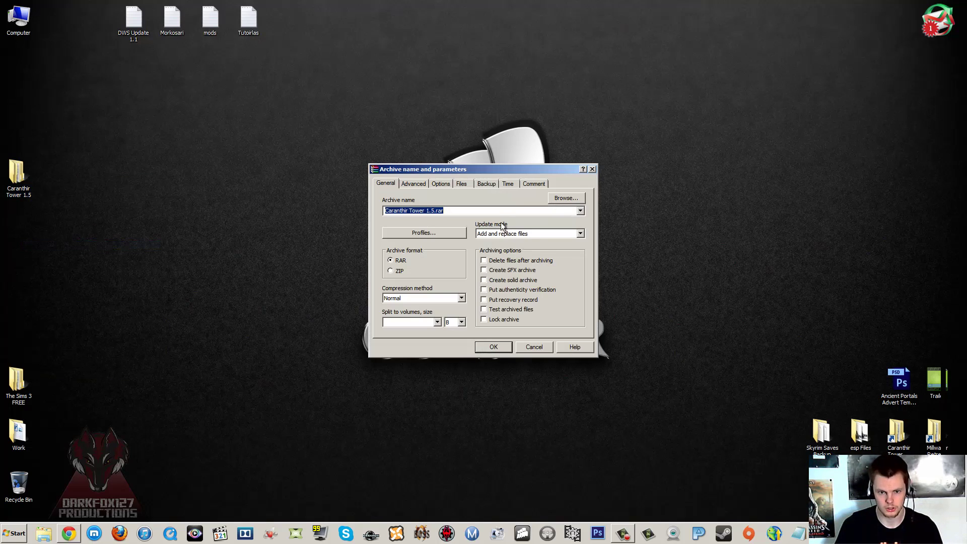
pyautogui.click(509, 346)
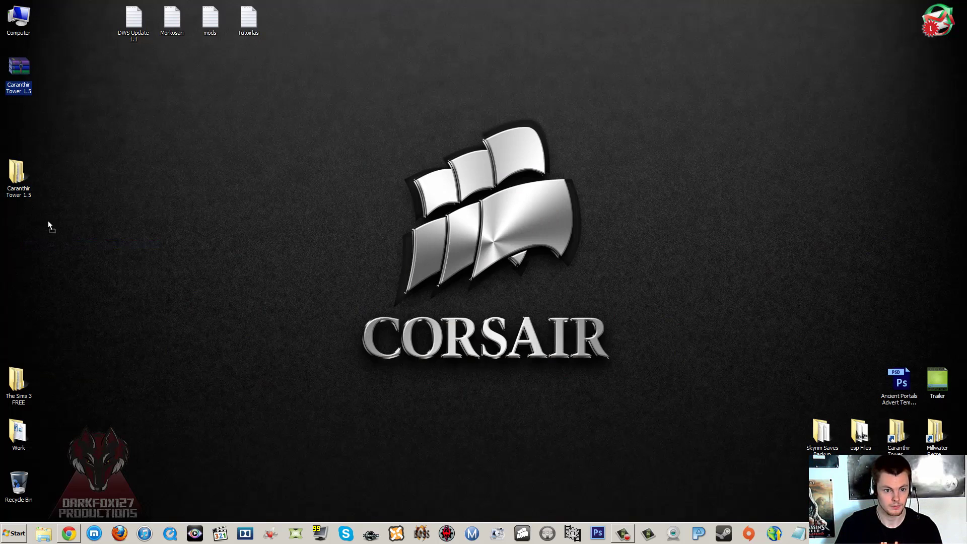
pyautogui.moveTo(48, 224); pyautogui.dragTo(49, 225)
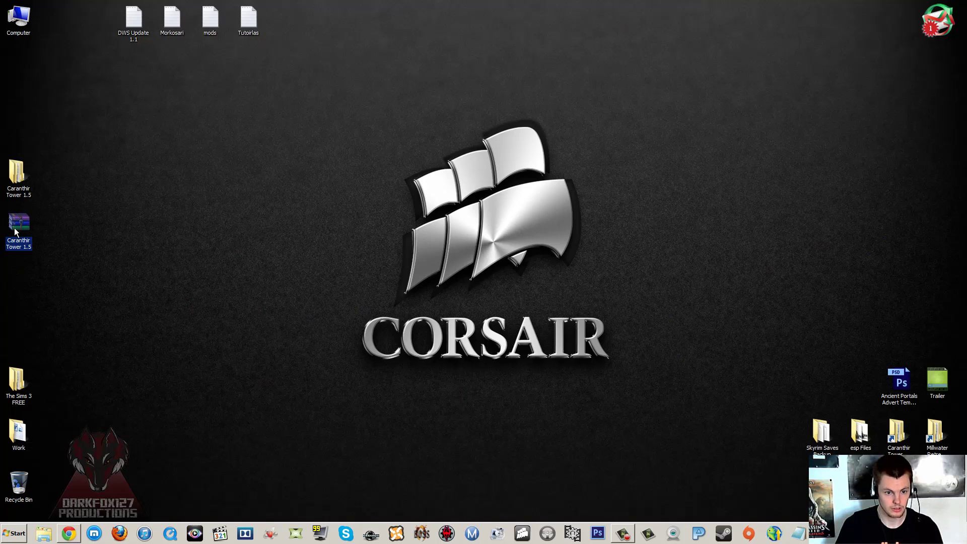
# Select the Caranthir Tower 1.5 archive as the upload file in the Nexus Mods form.
pyautogui.click(69, 533)
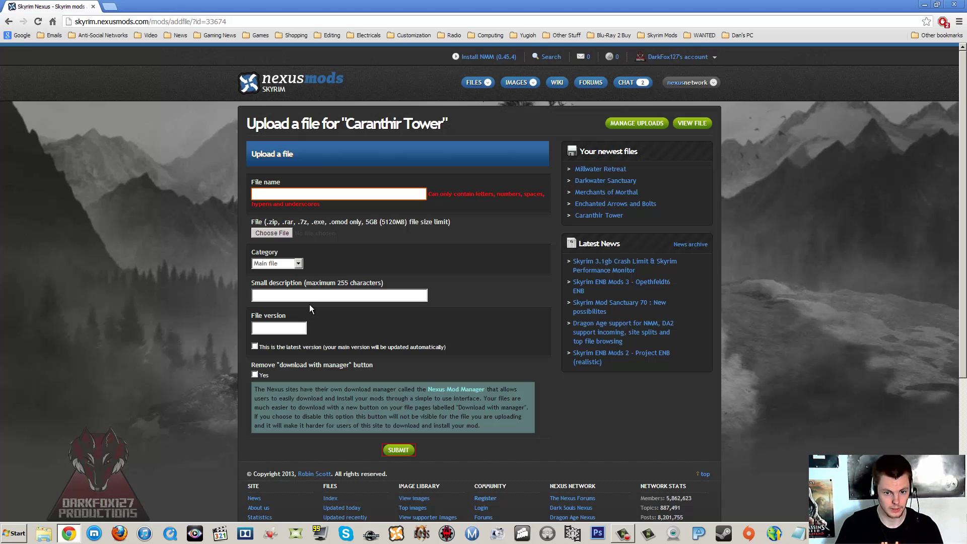
pyautogui.click(272, 234)
pyautogui.scroll(-5, 235, 143)
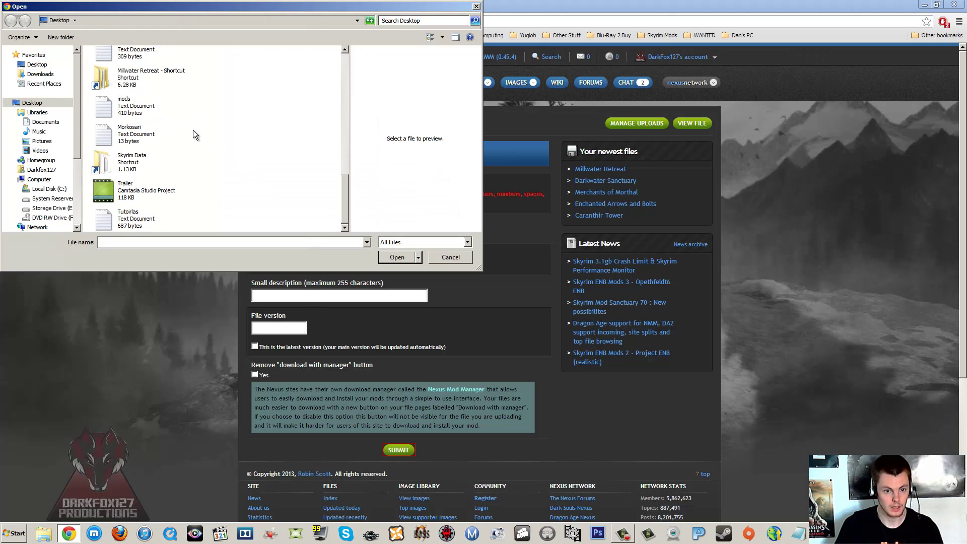
pyautogui.scroll(2, 192, 130)
pyautogui.click(147, 89)
pyautogui.click(390, 257)
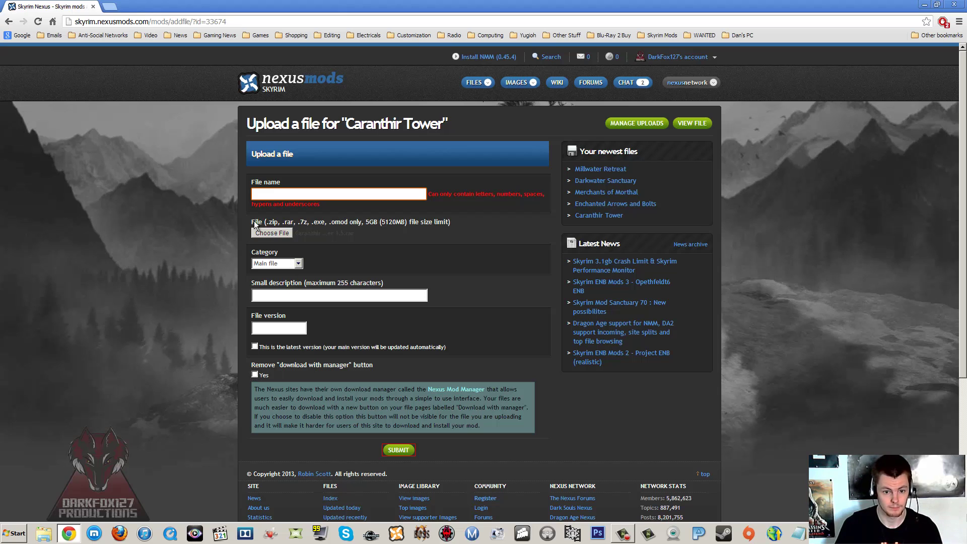
# Enter 'Caranthir Tower 1-5' as the file name, adapted from the 'Caranthir Tower 1-4' suggestion.
pyautogui.click(285, 192)
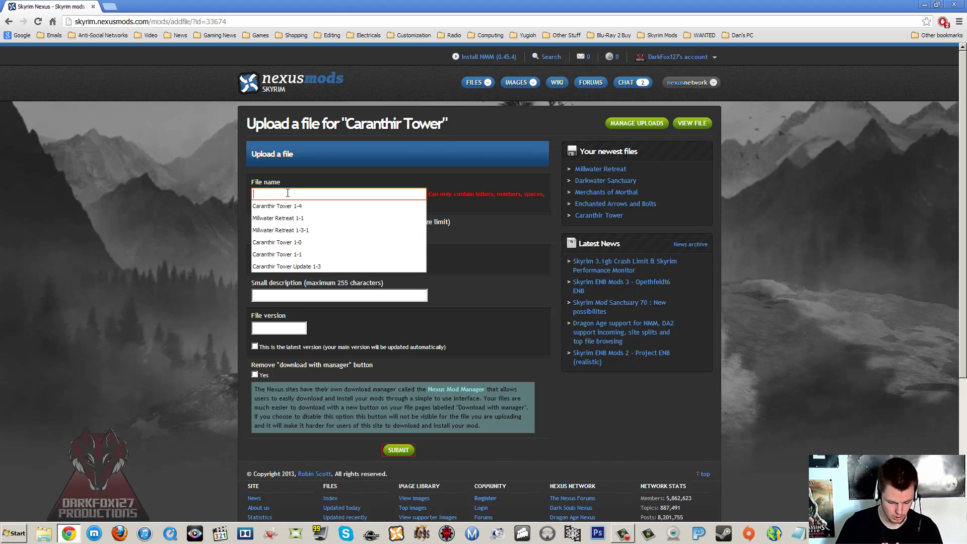
pyautogui.write('.')
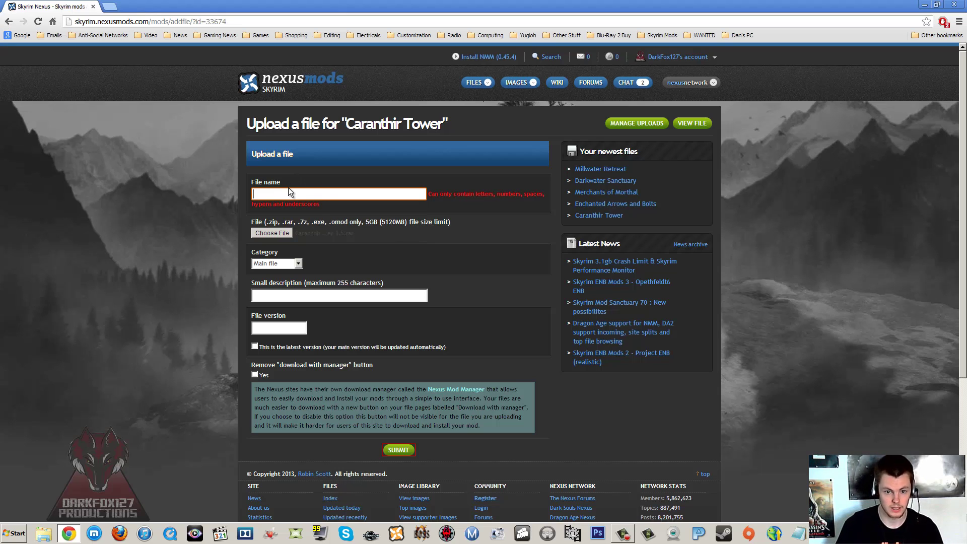
pyautogui.write('cara')
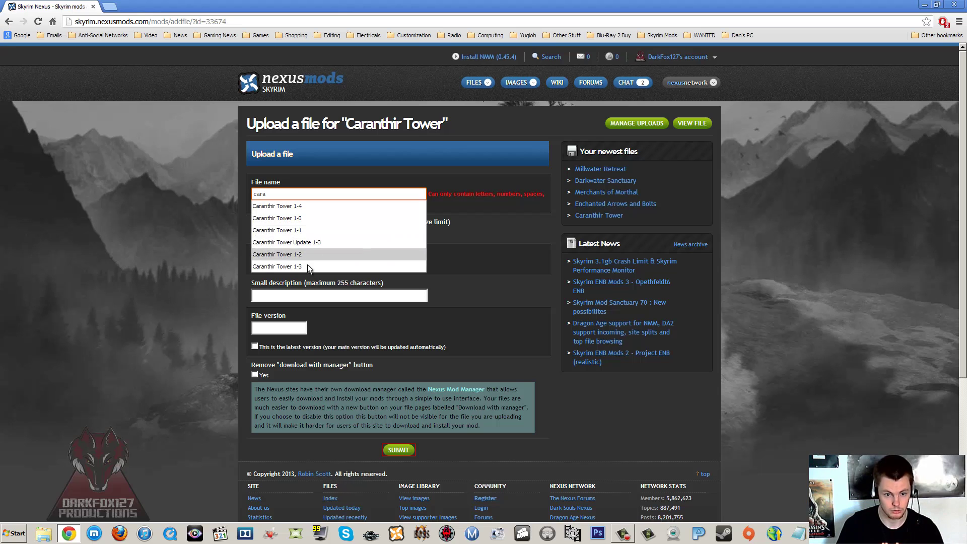
pyautogui.click(311, 204)
pyautogui.press('BackSpace')
pyautogui.write('5')
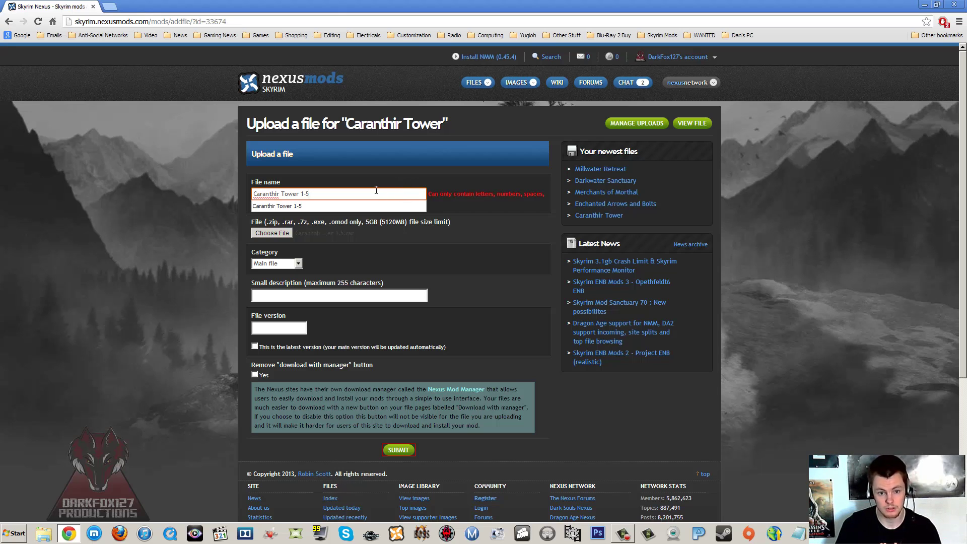
pyautogui.click(303, 295)
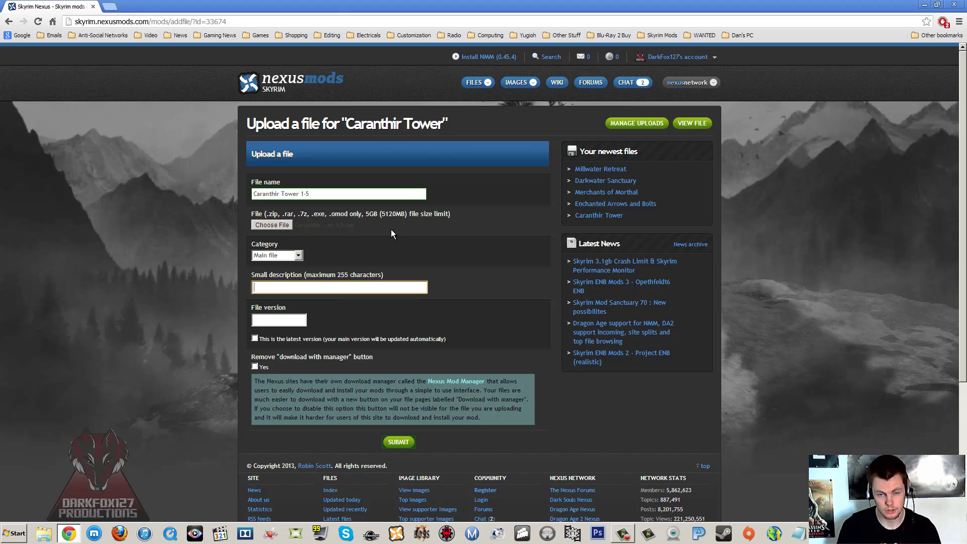